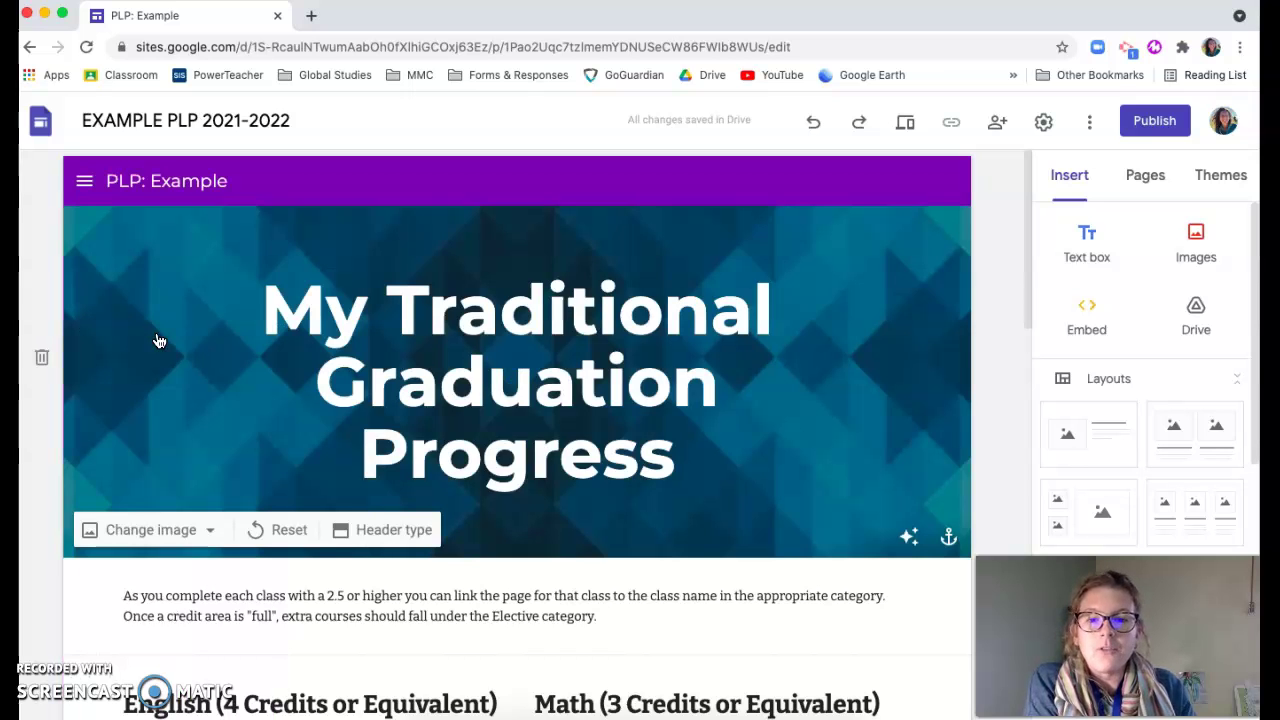
Examine the English, Math, Global Citizenship and Science credit lists on the Traditional graduation progress page
scroll(158, 341, "down", 5)
left_click(272, 477)
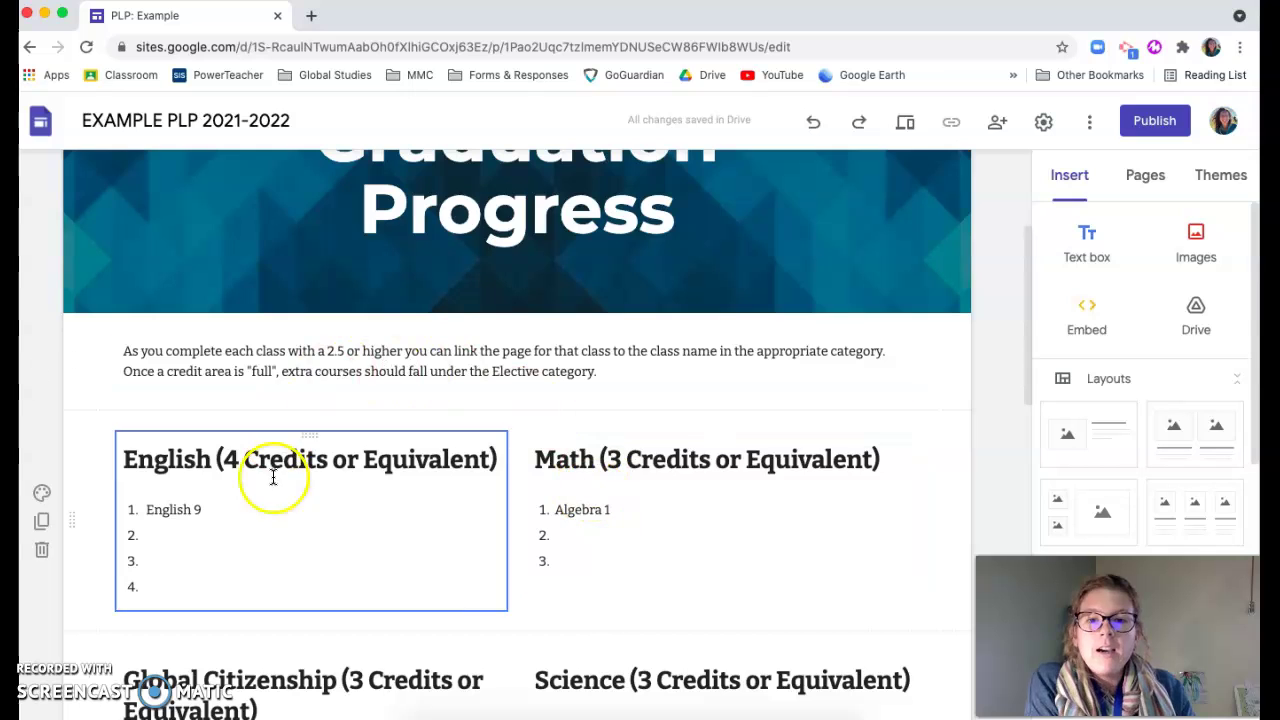
scroll(571, 614, "down", 3)
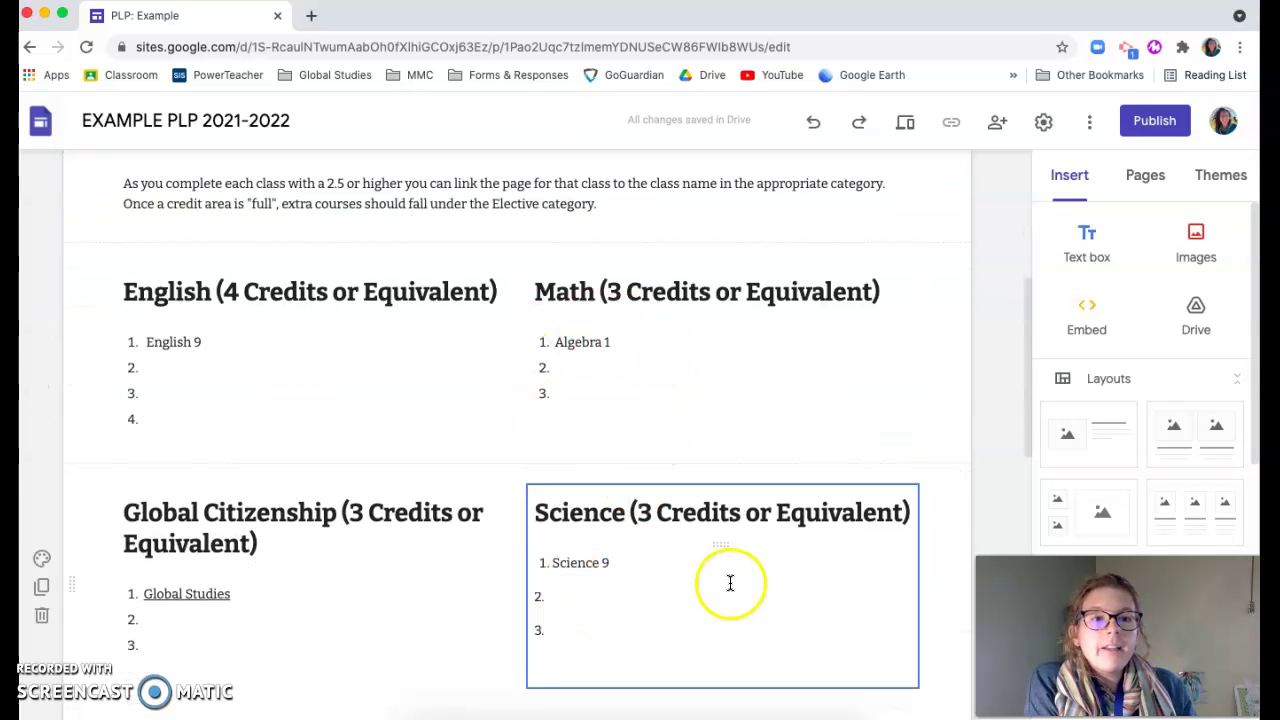
scroll(328, 453, "down", 1)
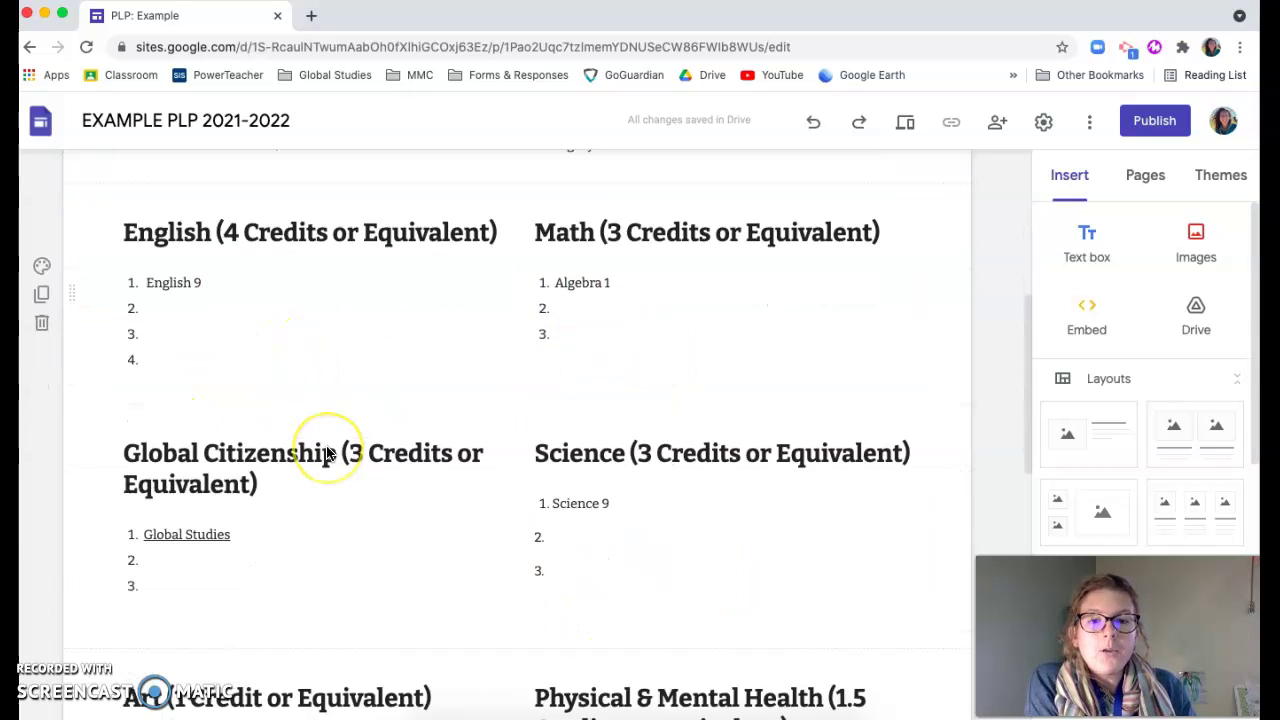
left_click(328, 453)
left_click(257, 282)
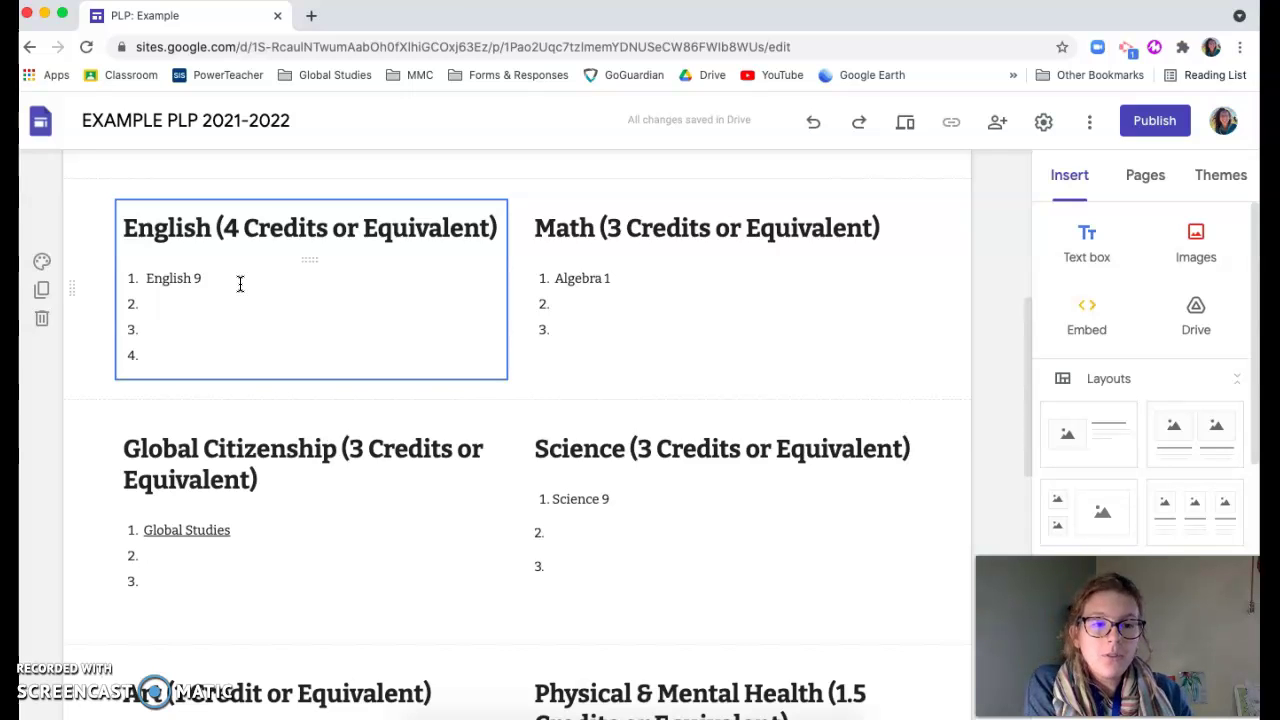
left_click(200, 278)
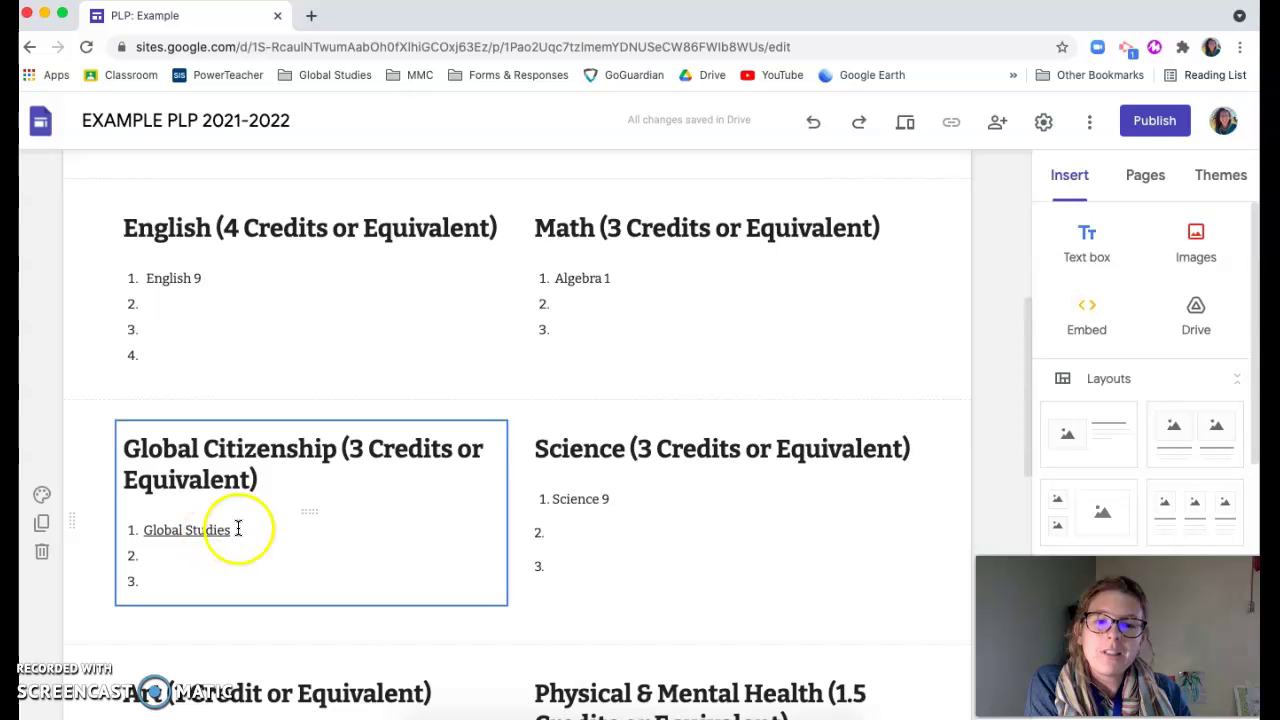
List Art Foundations under the Art credit and replace PE with Lifetime Sports under Physical & Mental Health
scroll(605, 502, "down", 3)
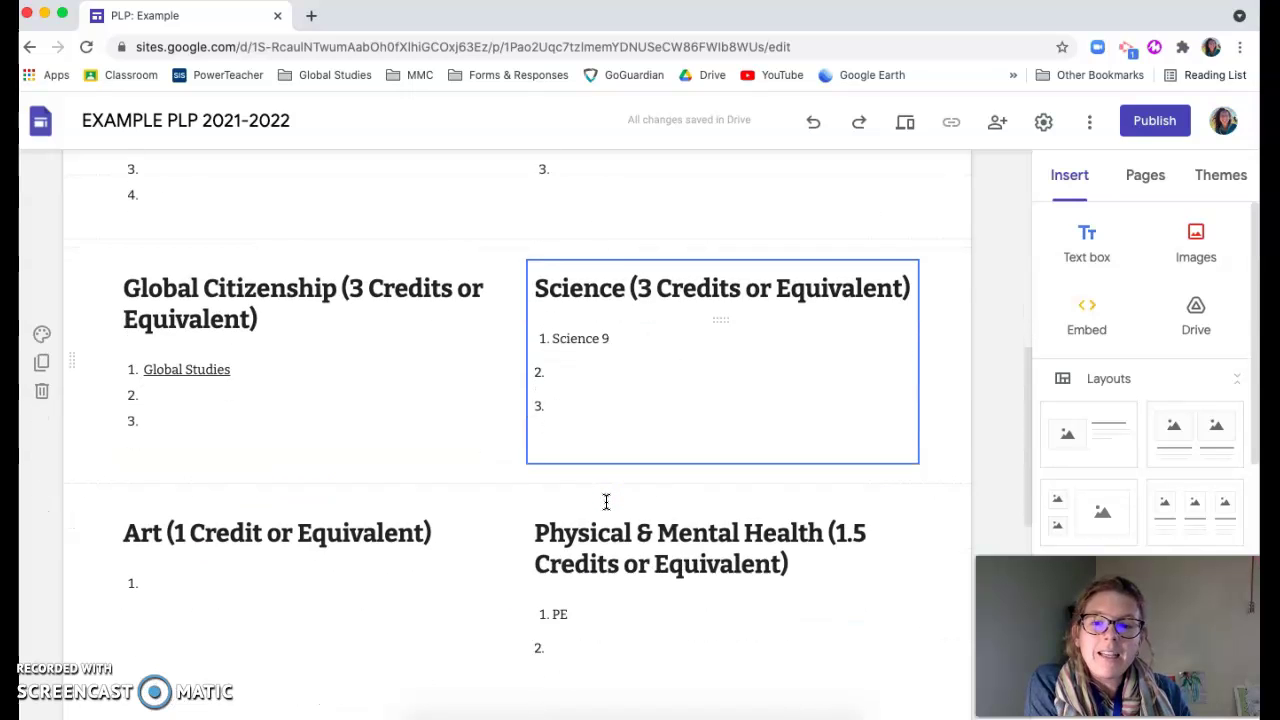
left_click(246, 572)
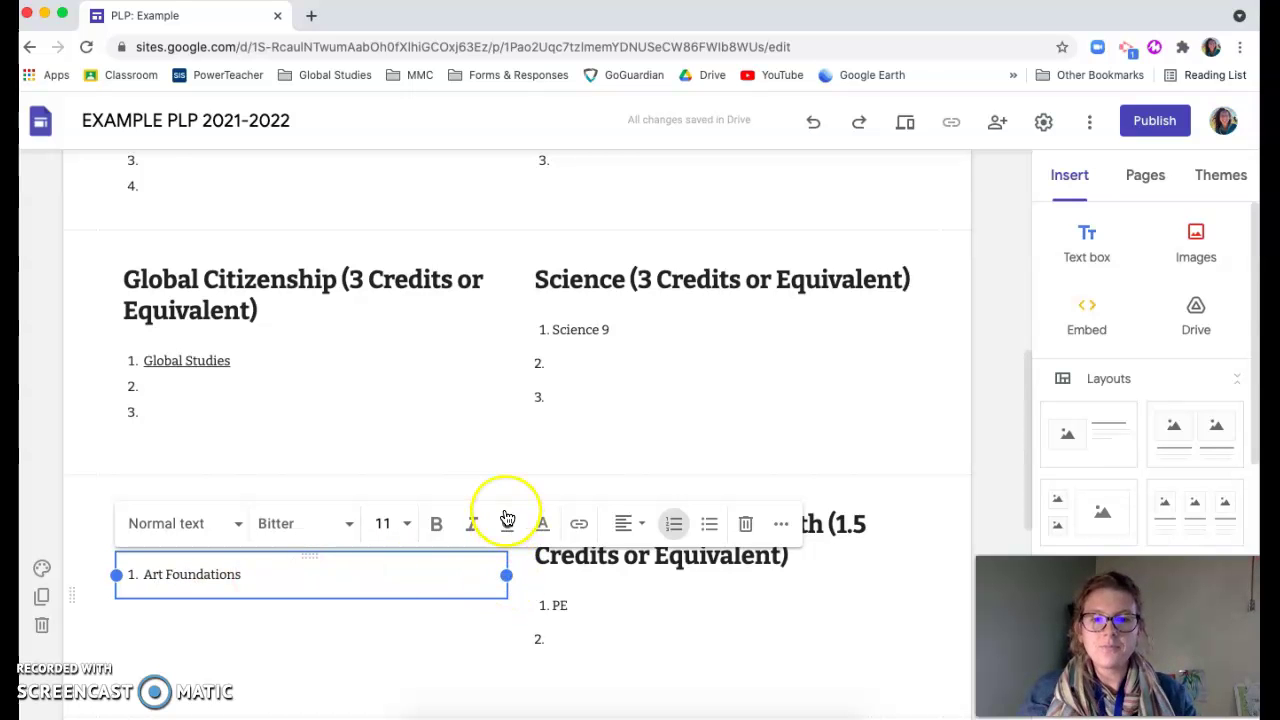
scroll(507, 517, "up", 2)
scroll(507, 517, "down", 1)
left_click(565, 615)
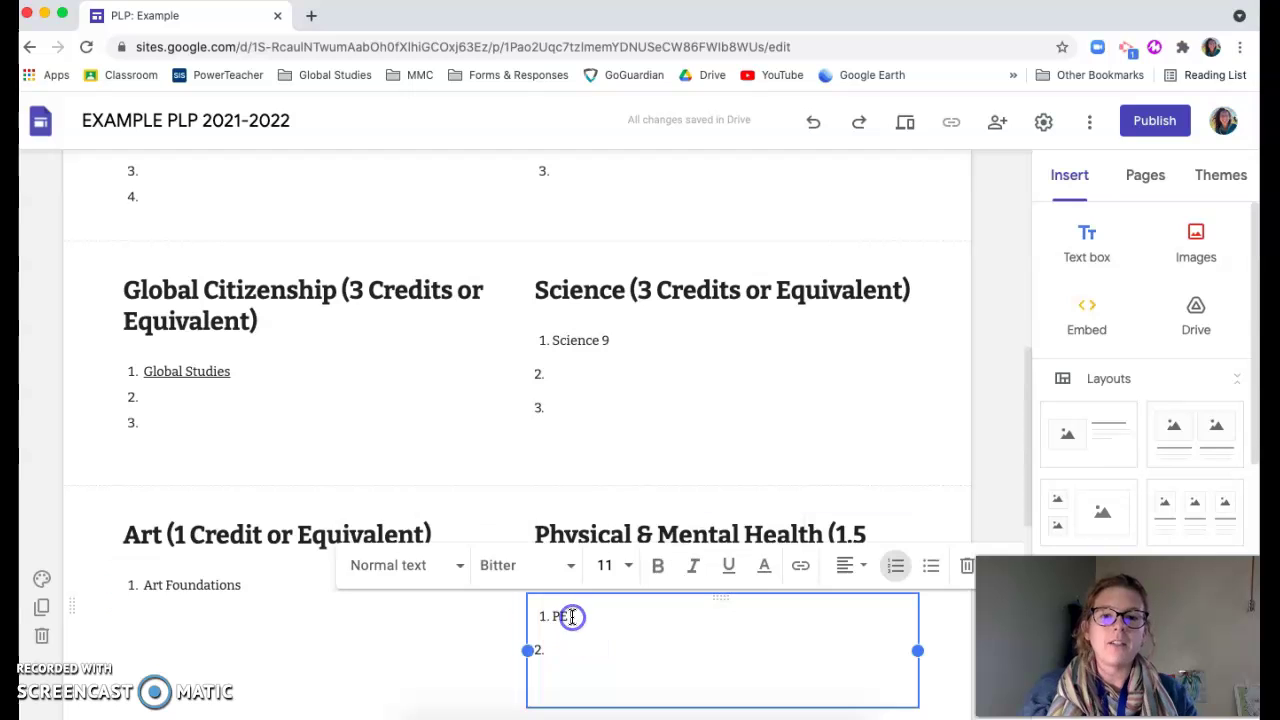
type("Lifetime Sports")
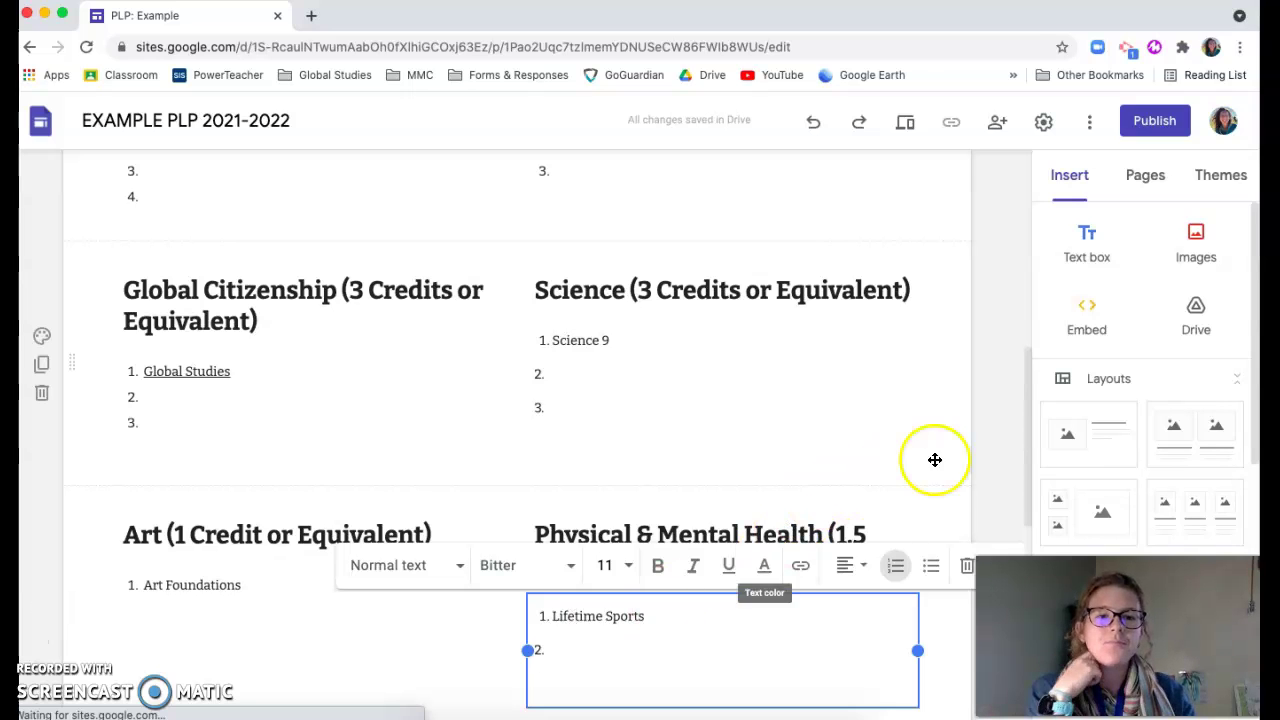
left_click(975, 462)
Follow the Global Studies link in the Global Citizenship list, and return to the Traditional page
scroll(494, 386, "up", 3)
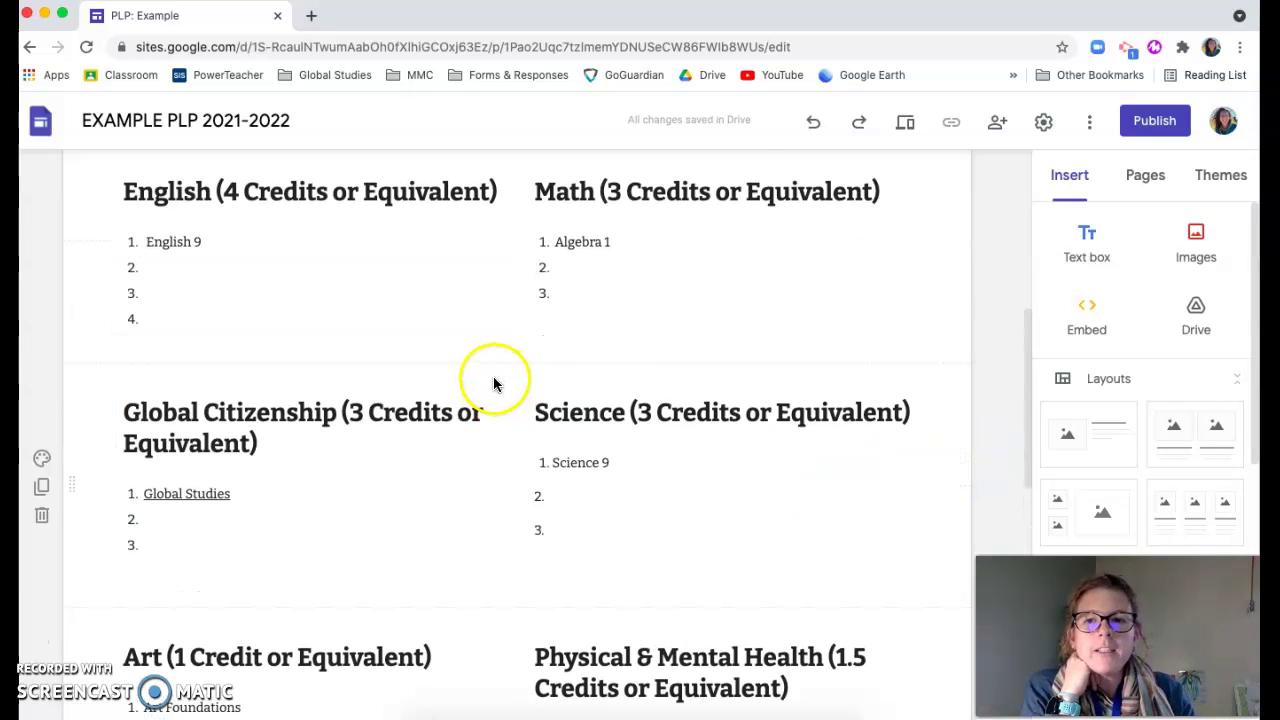
left_click(166, 500)
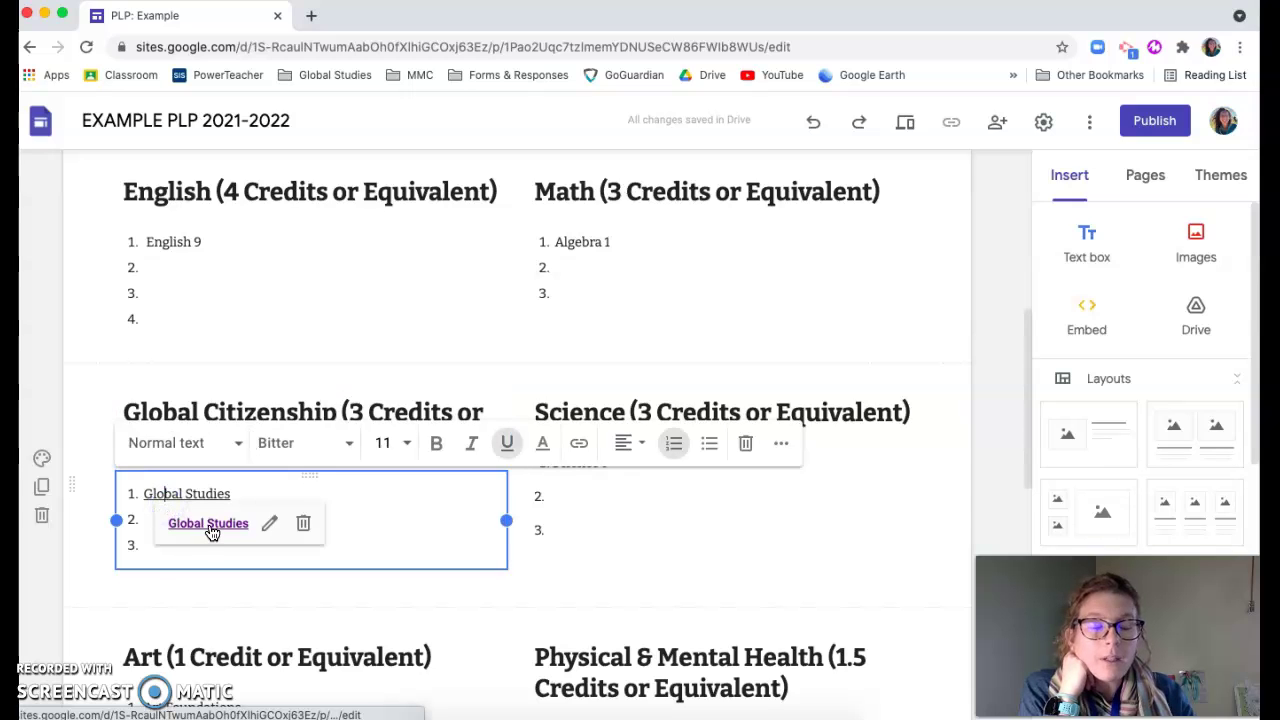
left_click(208, 523)
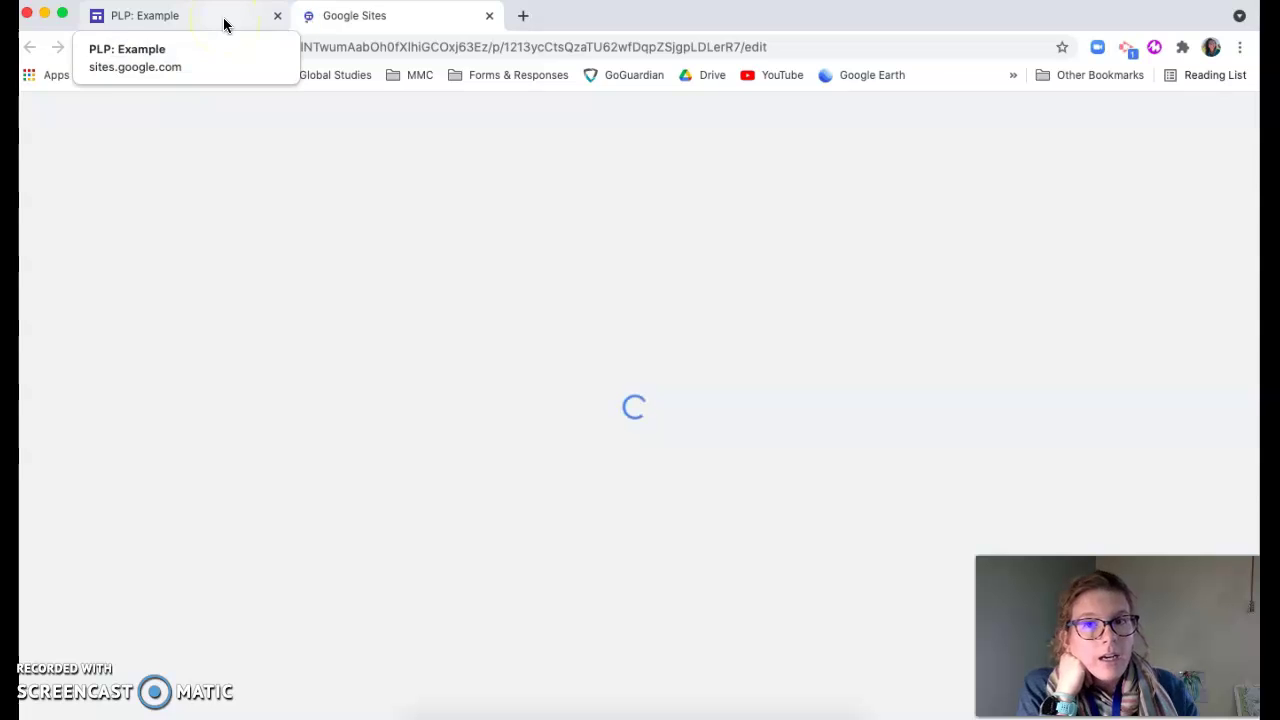
left_click(224, 25)
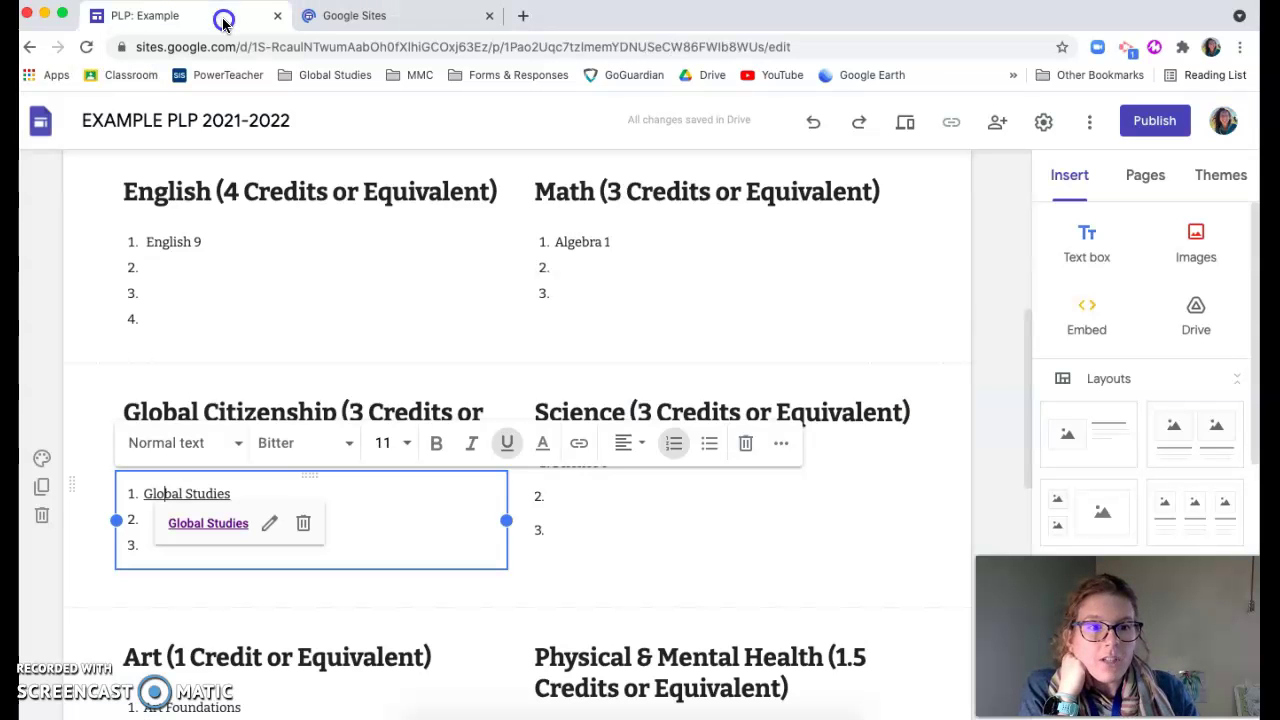
left_click(998, 364)
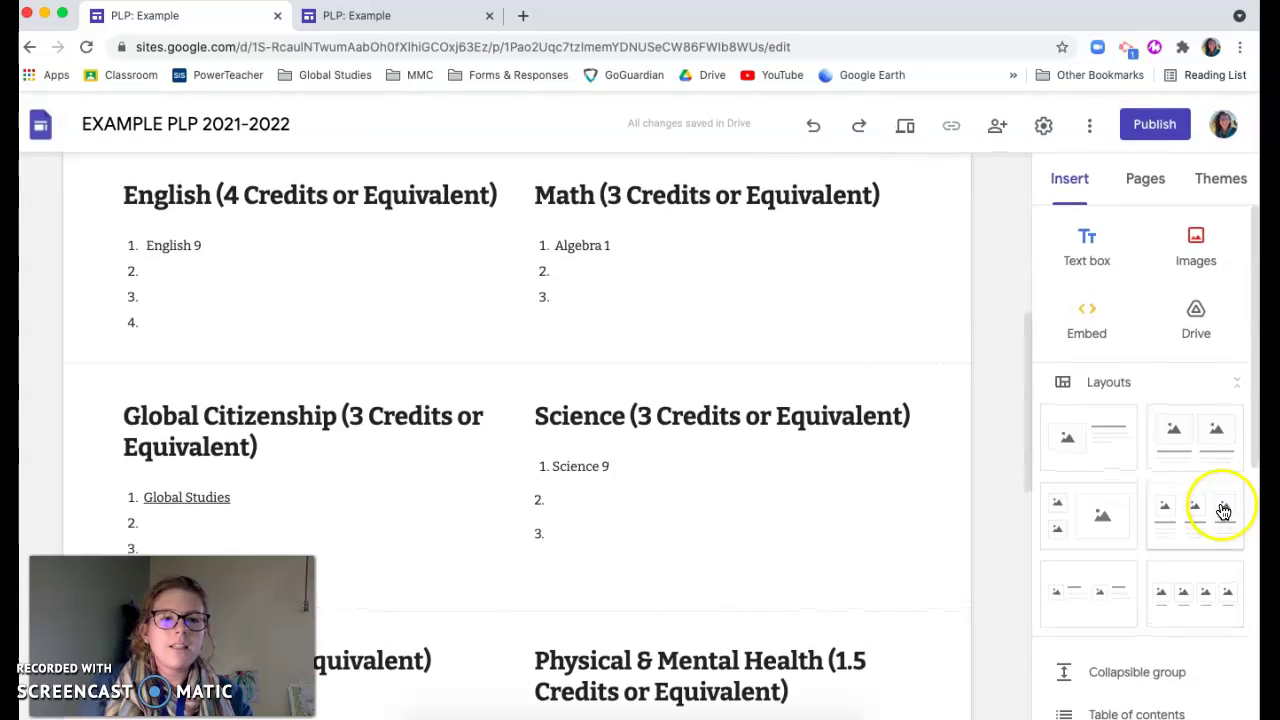
Show the site's page list and expand Traditional under Graduation Pathways to reveal its subpages
scroll(863, 380, "up", 5)
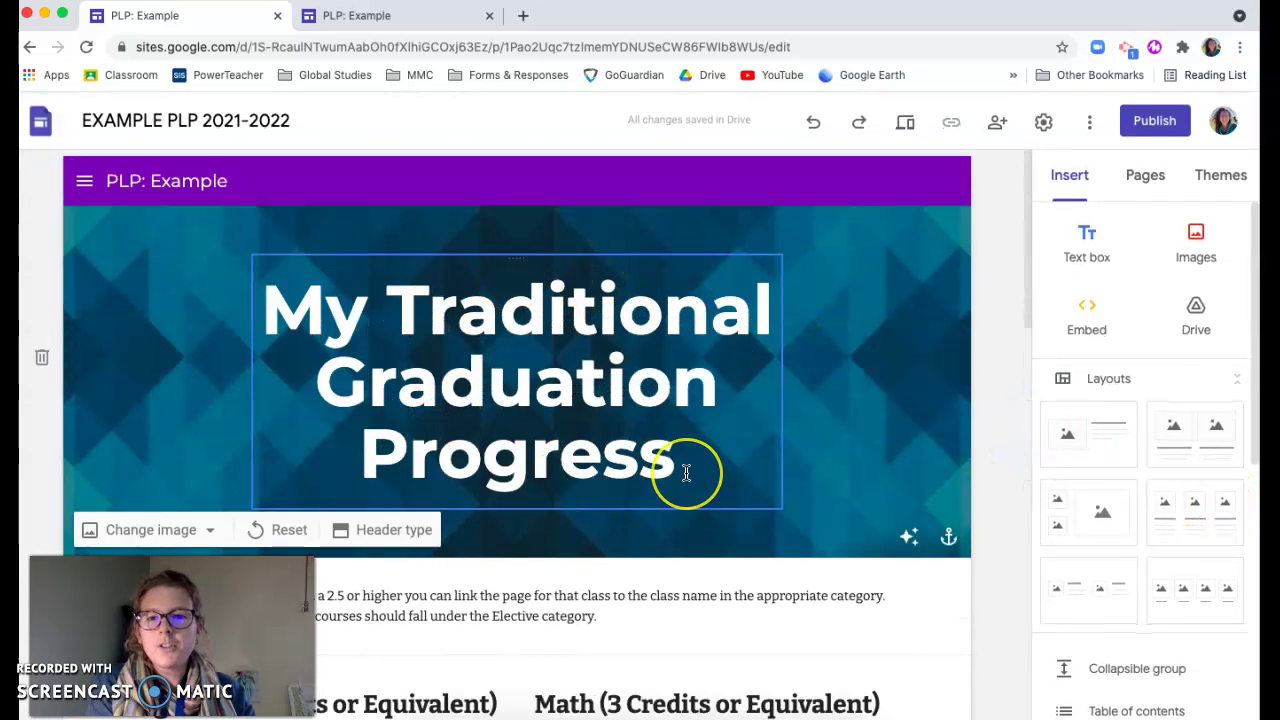
scroll(686, 471, "down", 3)
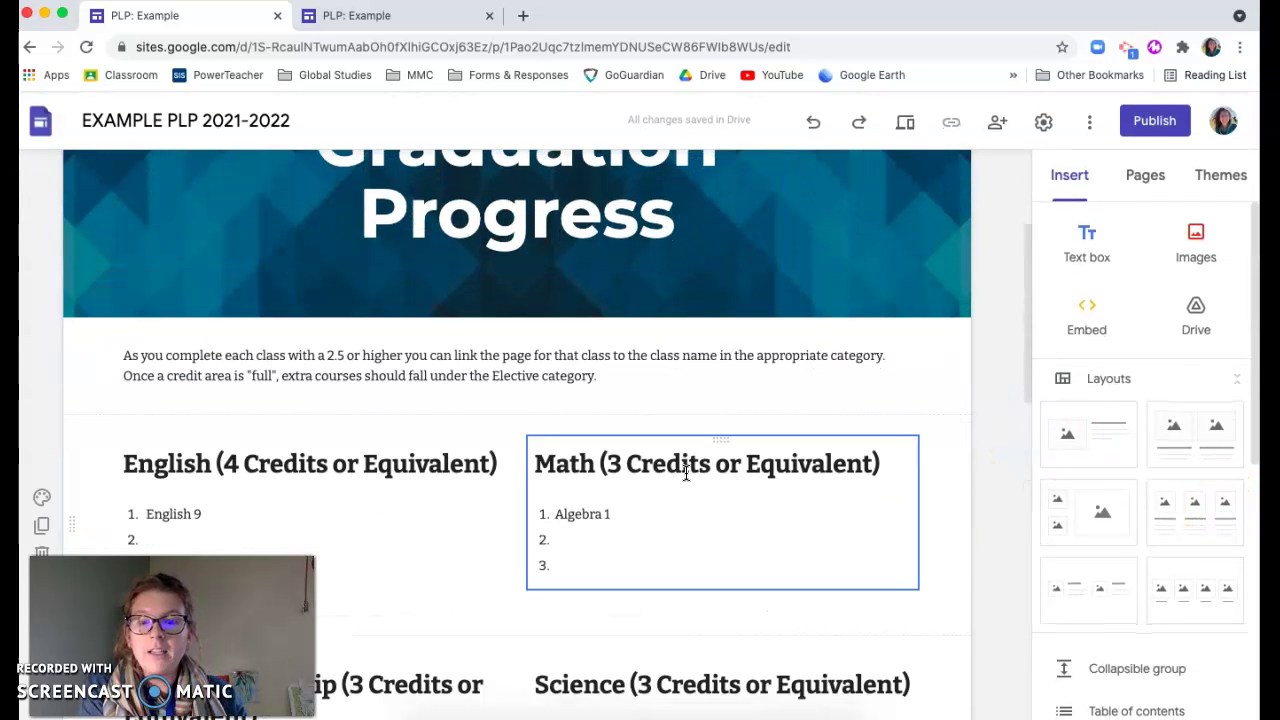
scroll(629, 520, "down", 3)
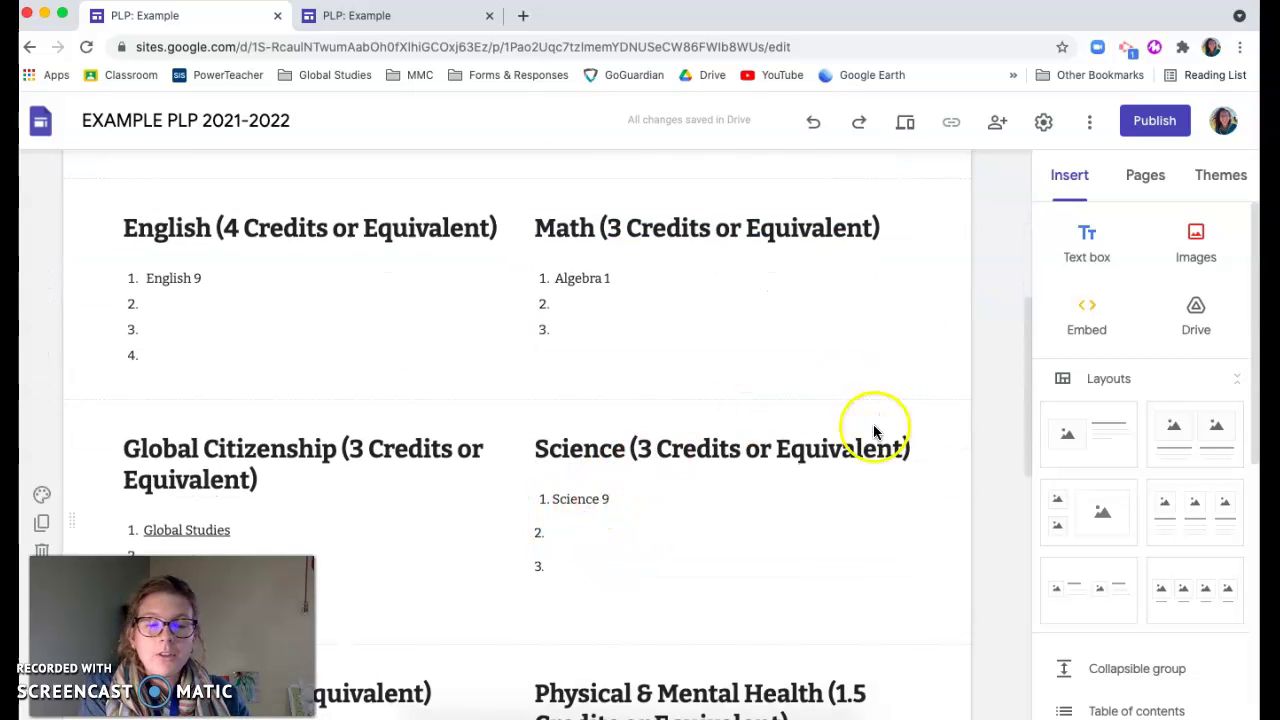
scroll(863, 429, "up", 6)
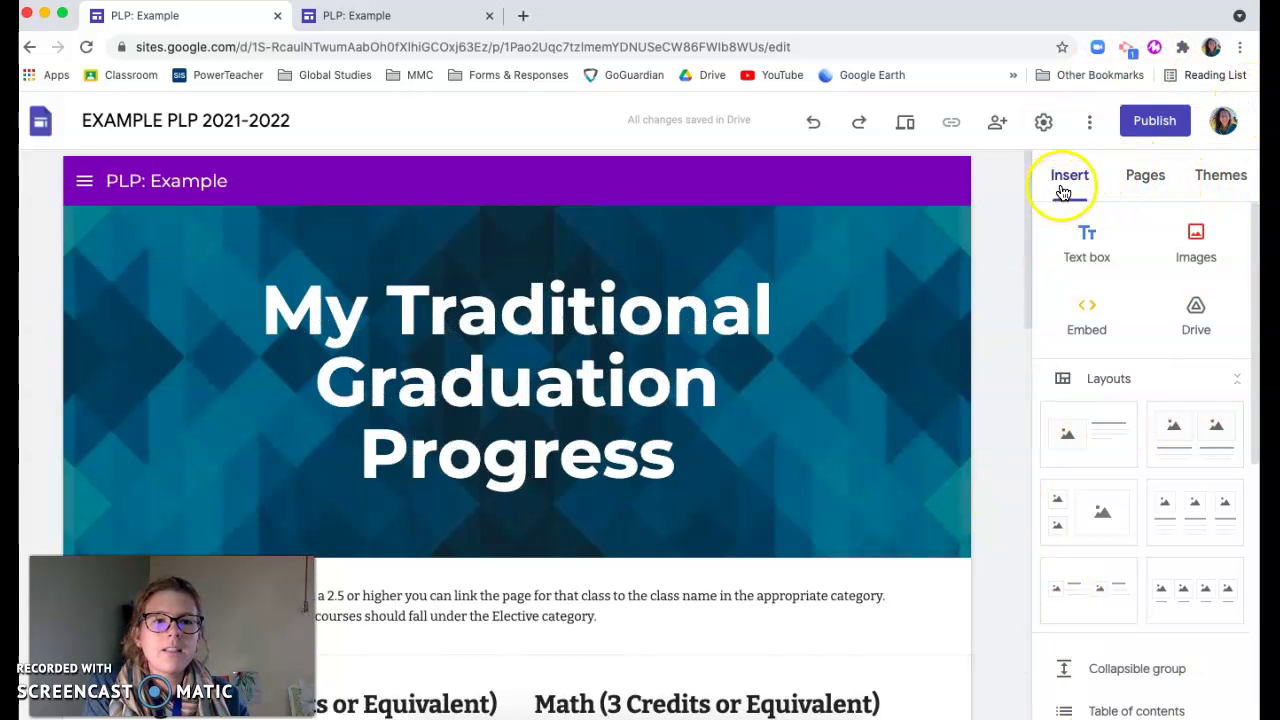
left_click(1141, 183)
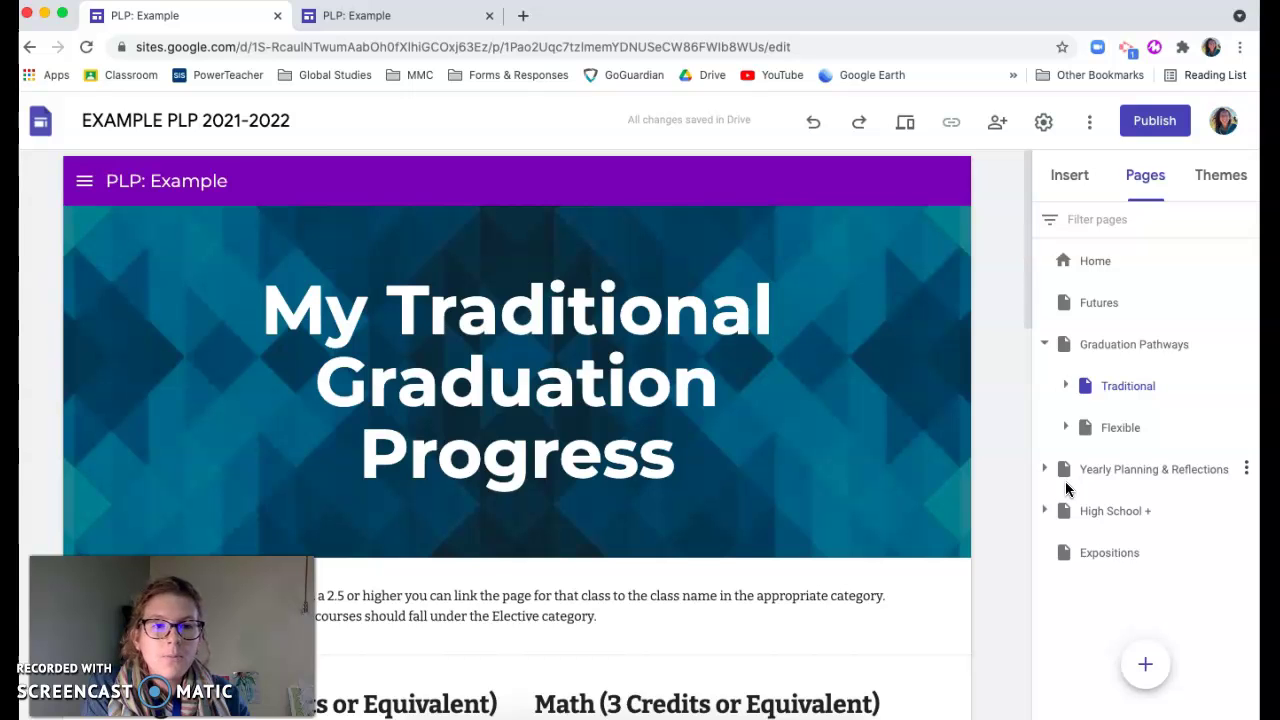
left_click(1044, 344)
left_click(1044, 344)
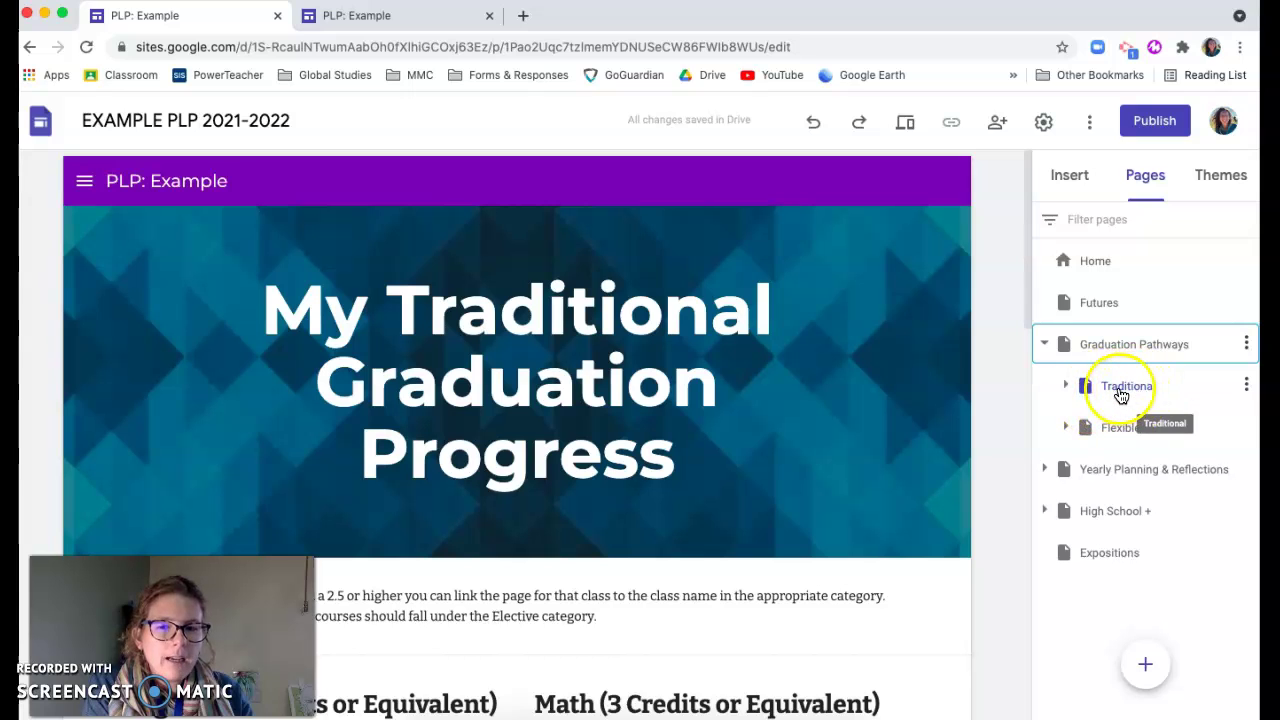
left_click(1066, 388)
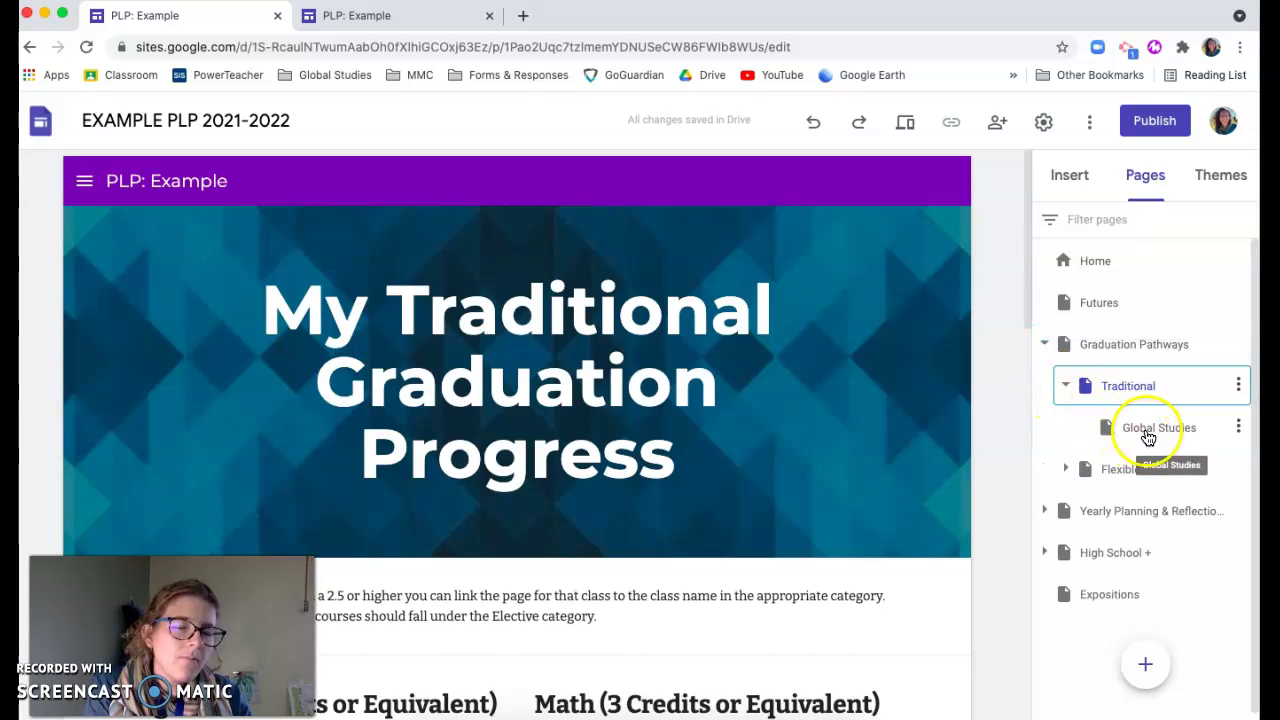
Look over the evidence layout of the Global Studies page, and return to the Traditional page
left_click(388, 15)
left_click(634, 406)
scroll(581, 418, "down", 3)
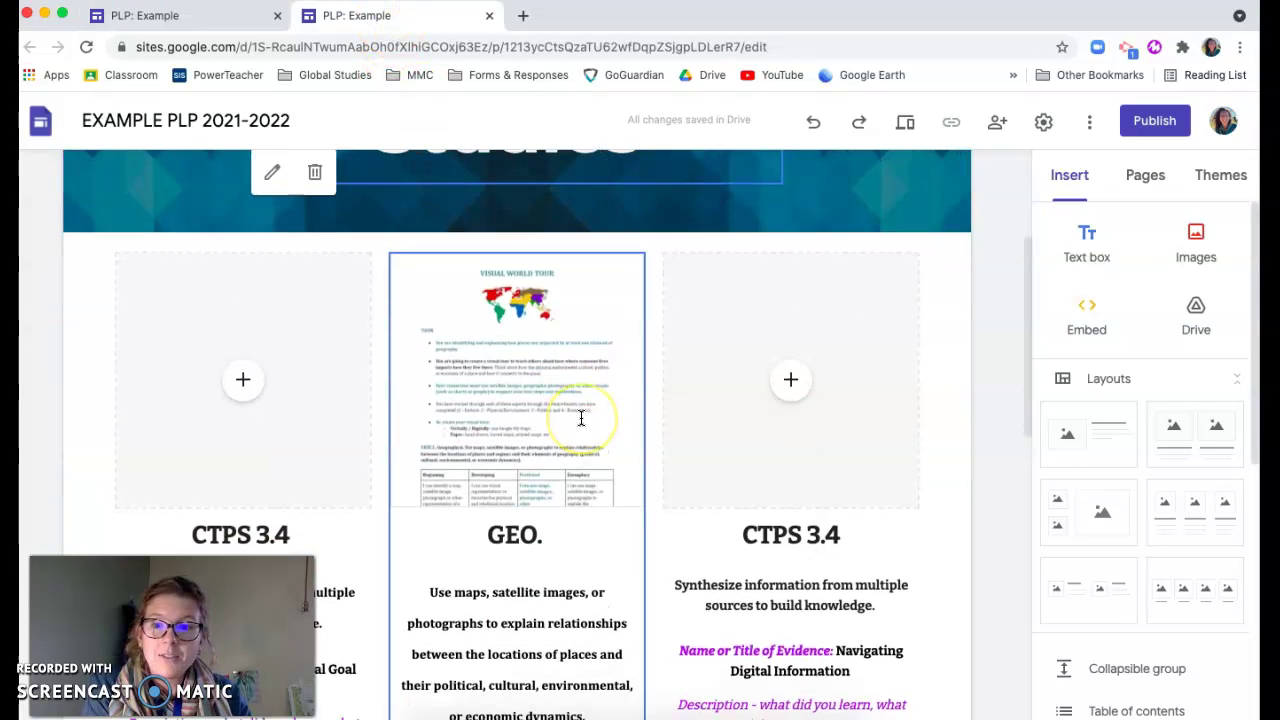
scroll(581, 418, "up", 3)
left_click(220, 18)
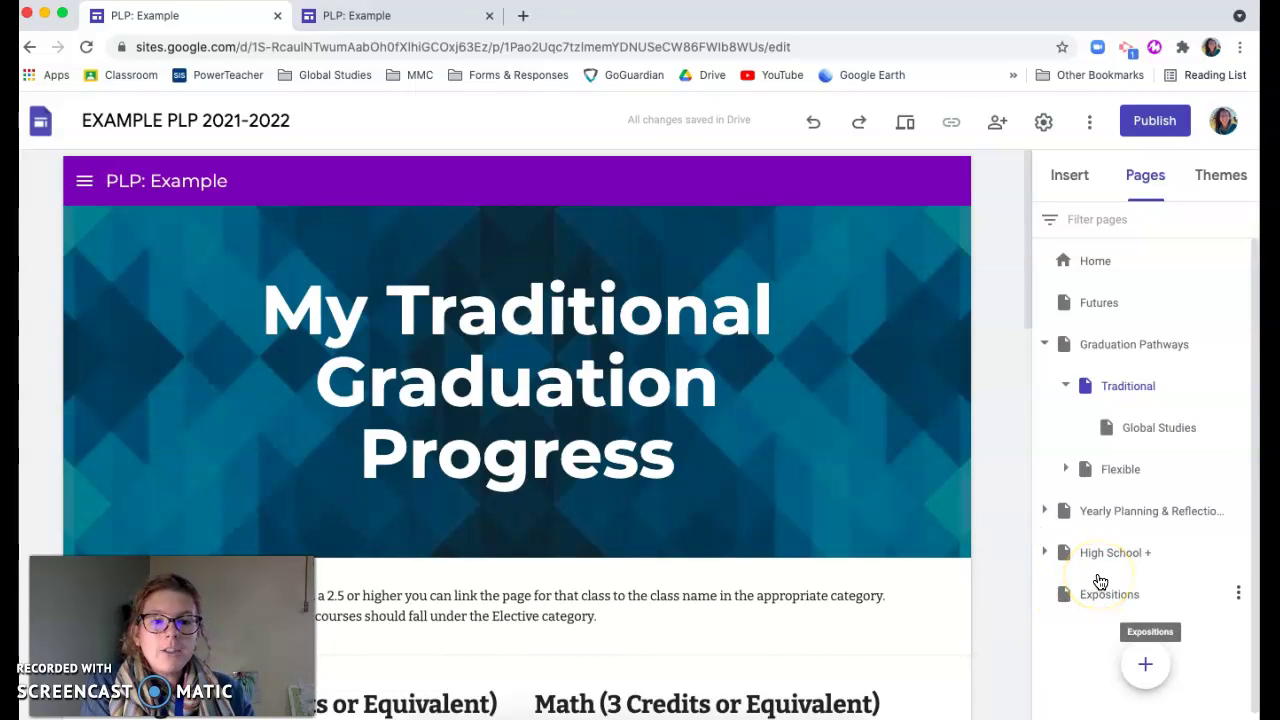
Create a new subpage named Algebra 1 under Graduation Pathways
mouse_move(1147, 675)
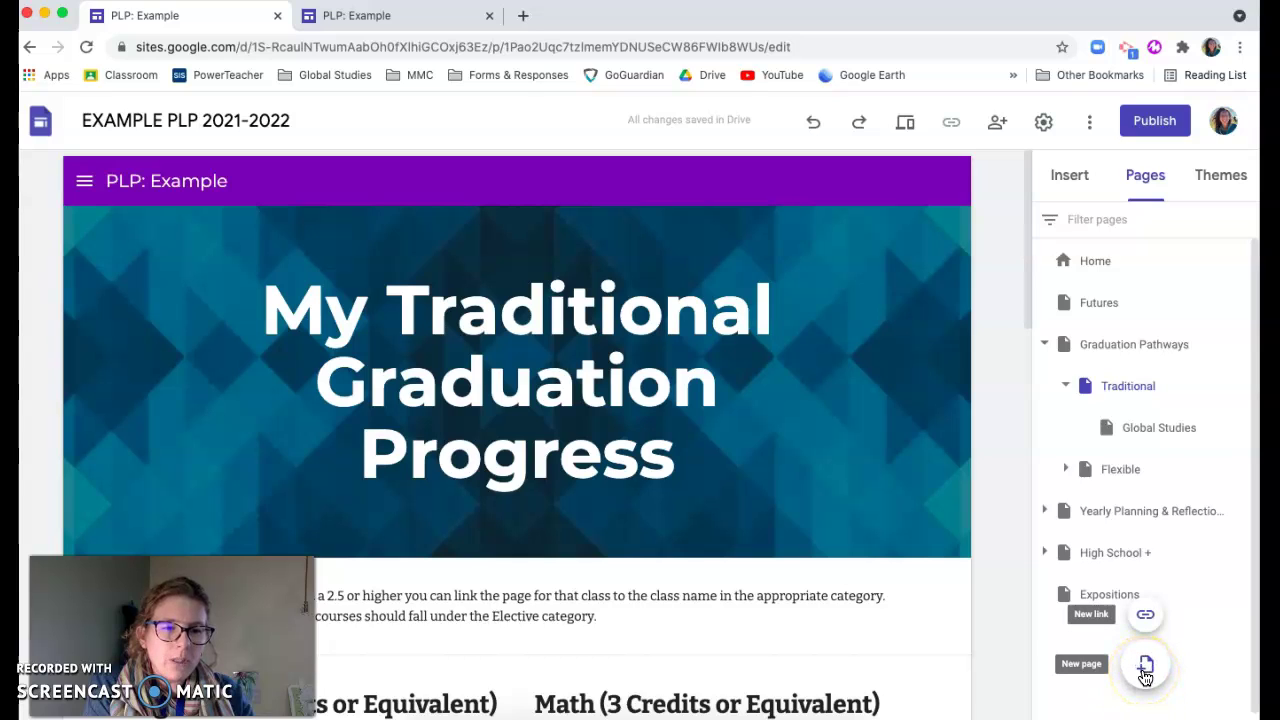
left_click(1145, 670)
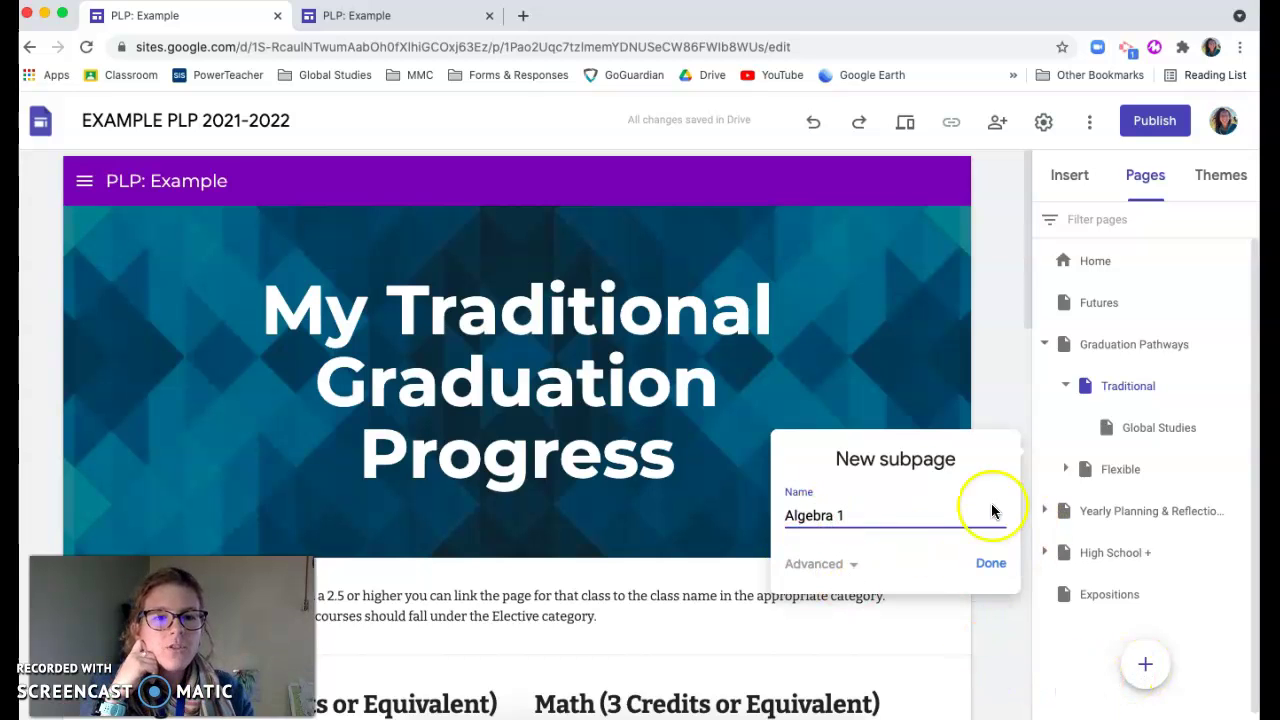
left_click(984, 578)
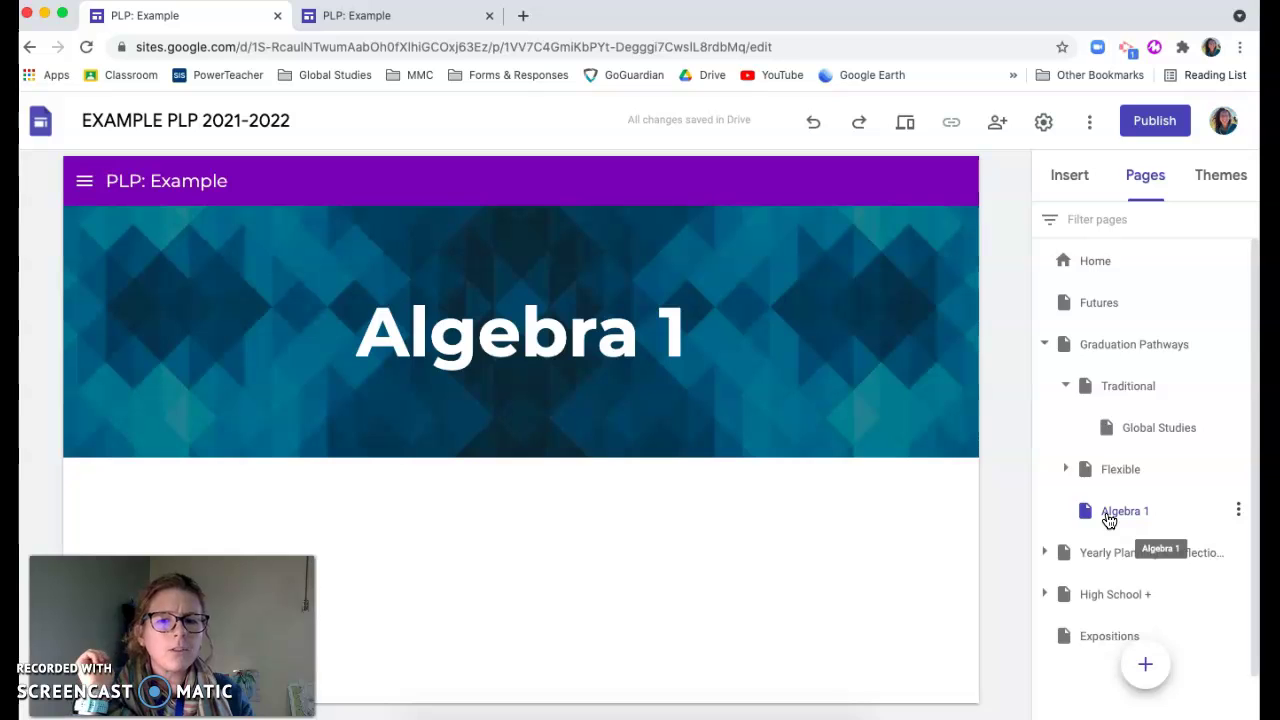
Move the Algebra 1 page into Traditional, alongside the Global Studies subpage
mouse_move(1132, 521)
left_mouse_down()
mouse_move(1118, 506)
mouse_move(1083, 516)
mouse_move(1122, 519)
left_mouse_up()
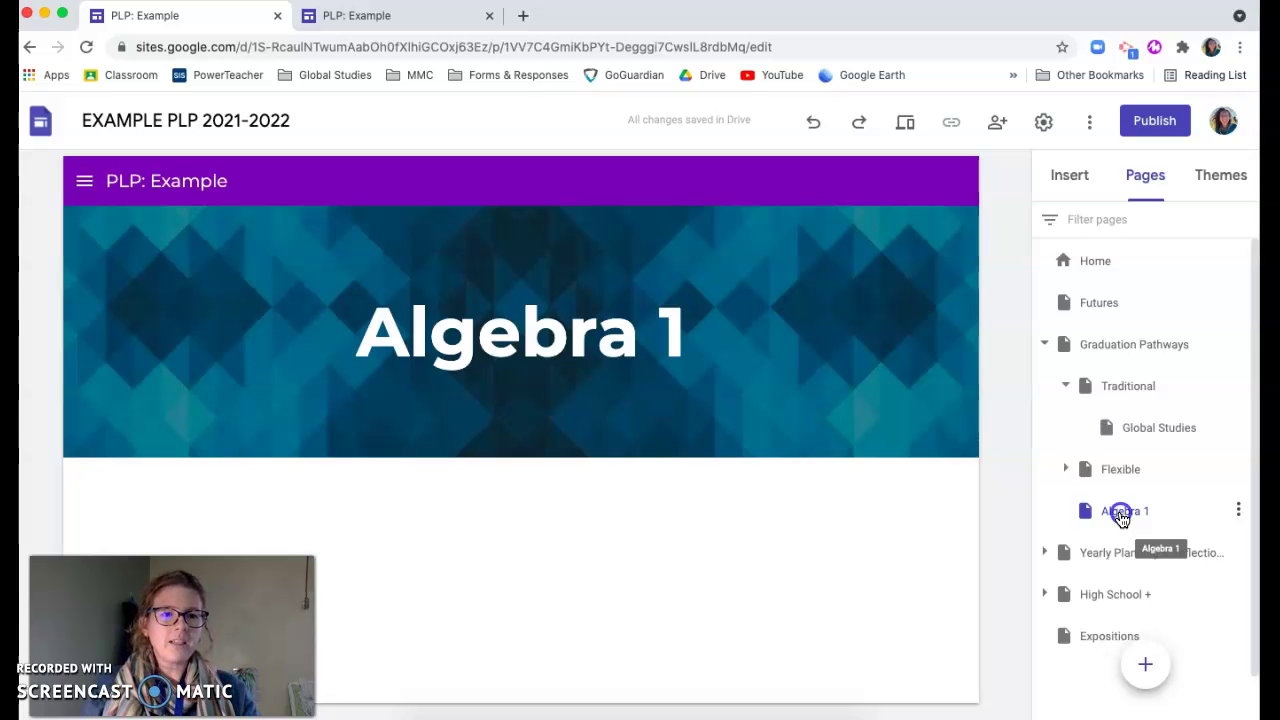
left_click_drag(1121, 515, 1130, 473)
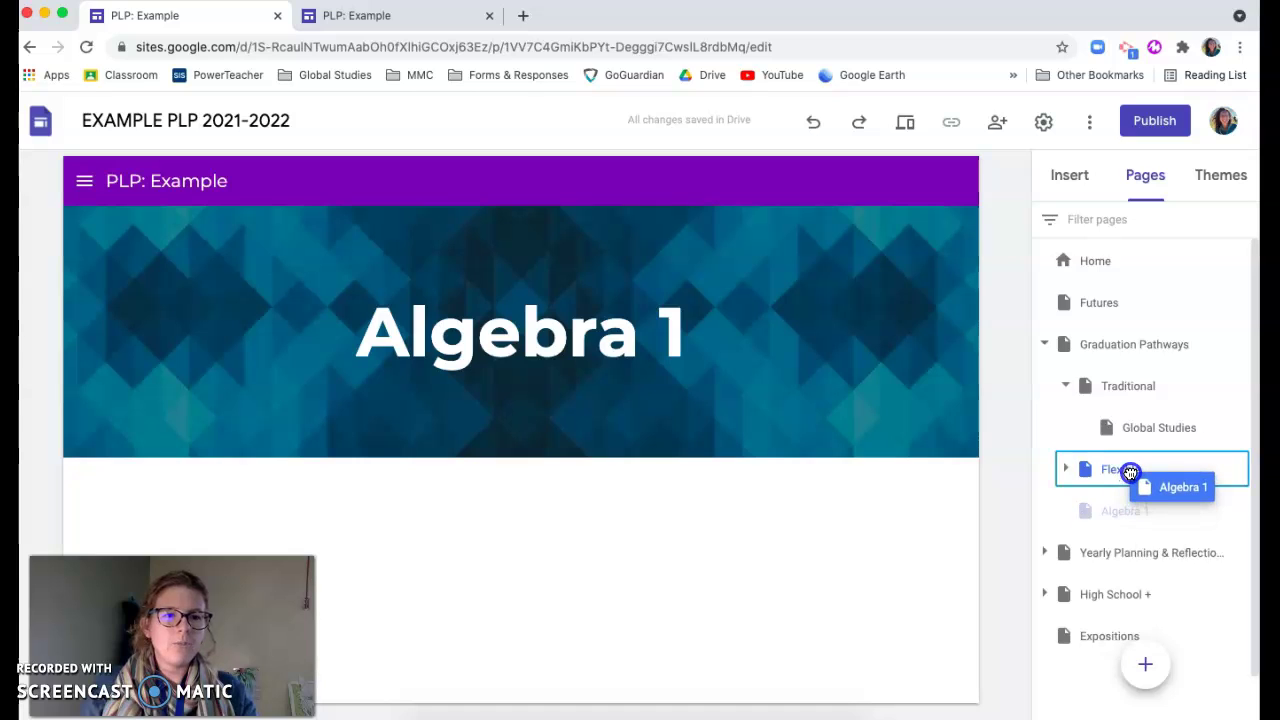
left_click_drag(1130, 473, 1163, 384)
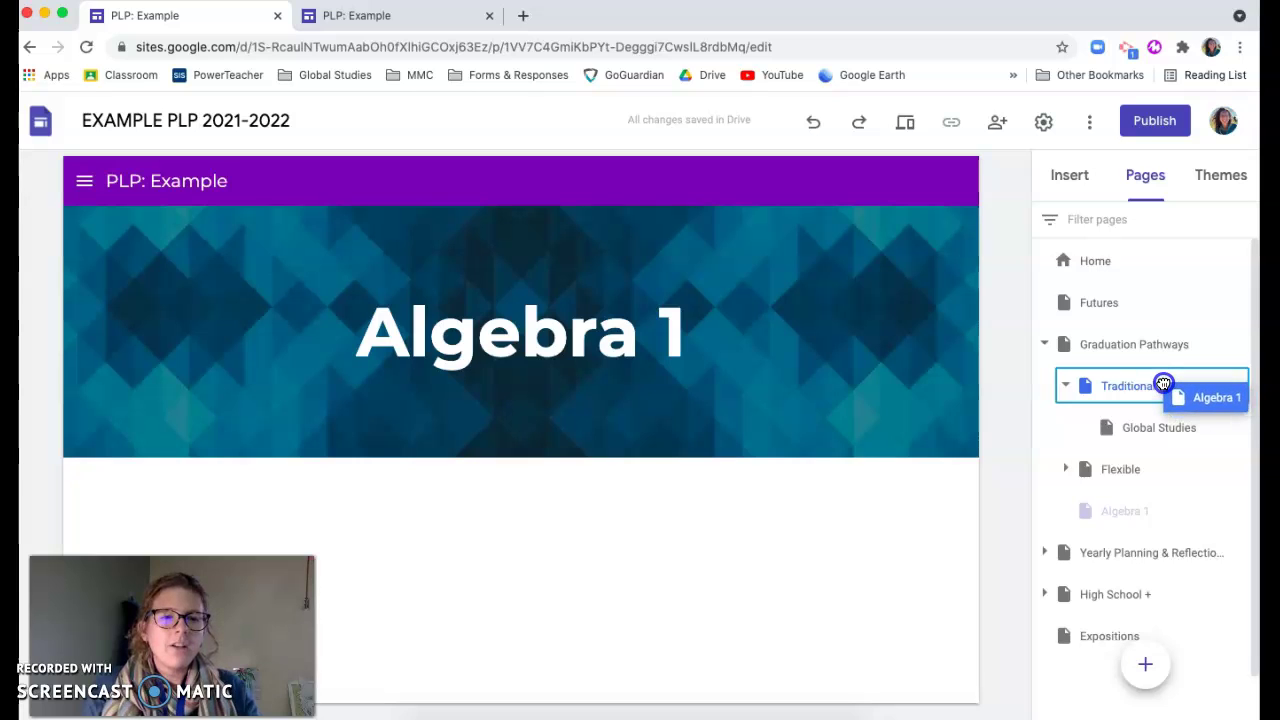
left_click_drag(1163, 384, 1161, 382)
left_click(1159, 479)
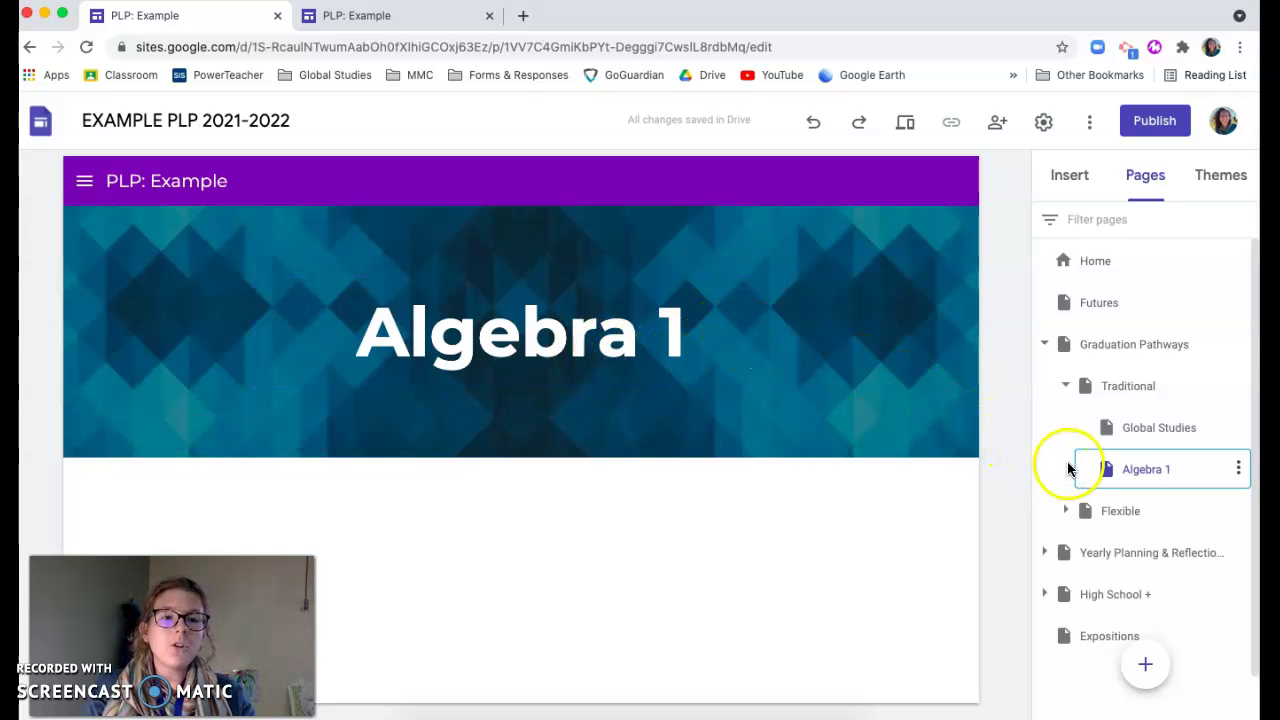
Reopen the Traditional page, check the site's navigation menu, and locate the Algebra 1 entry in the Math credit list
left_click_drag(1069, 469, 1140, 393)
left_click(1140, 393)
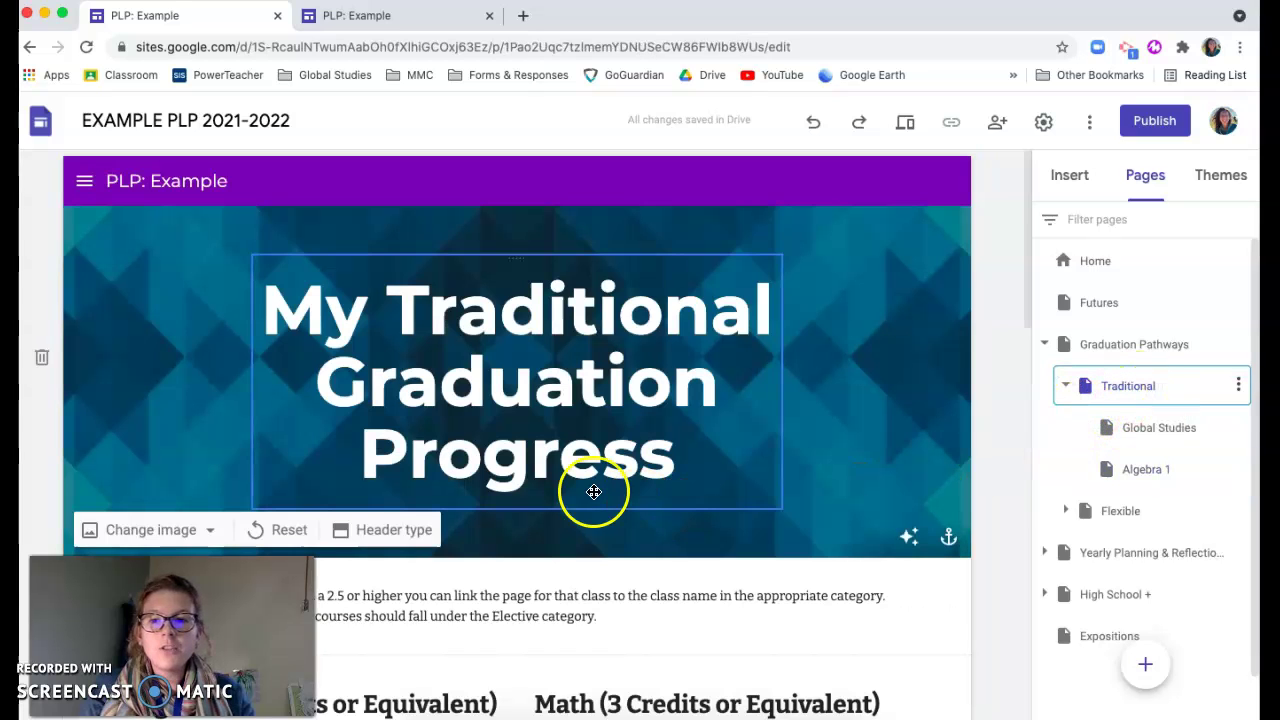
left_click(85, 188)
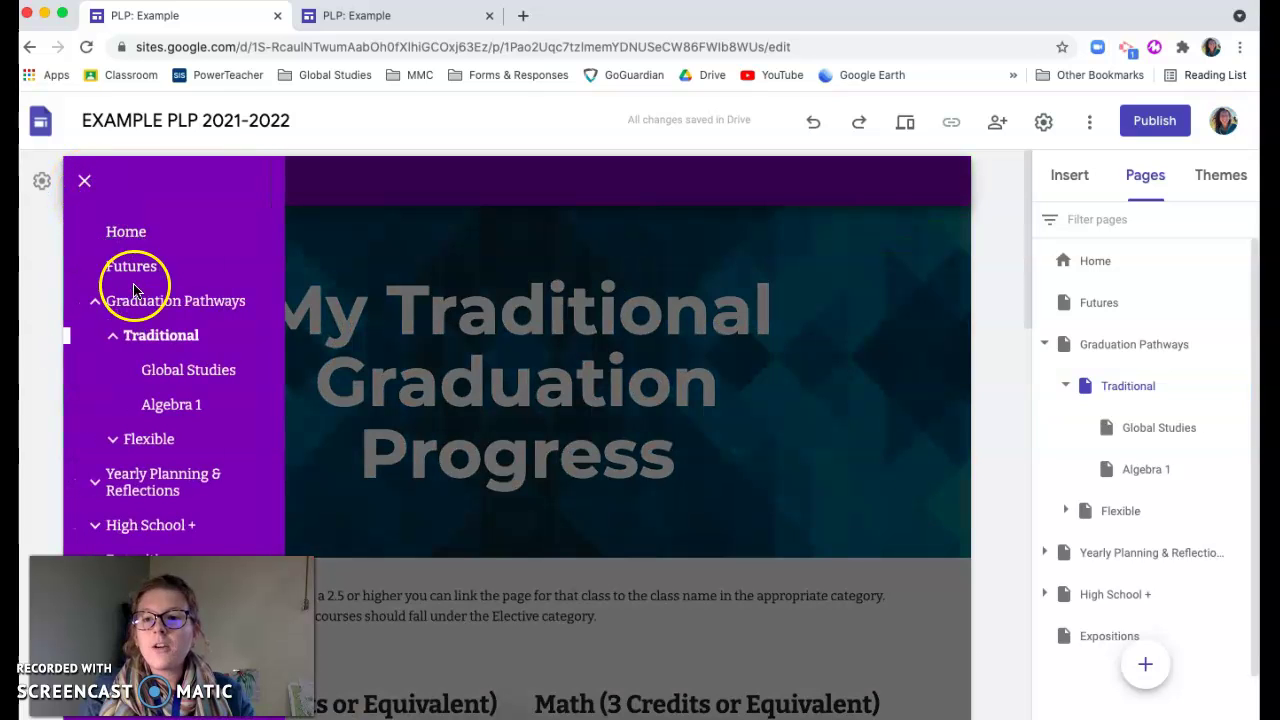
left_click(157, 344)
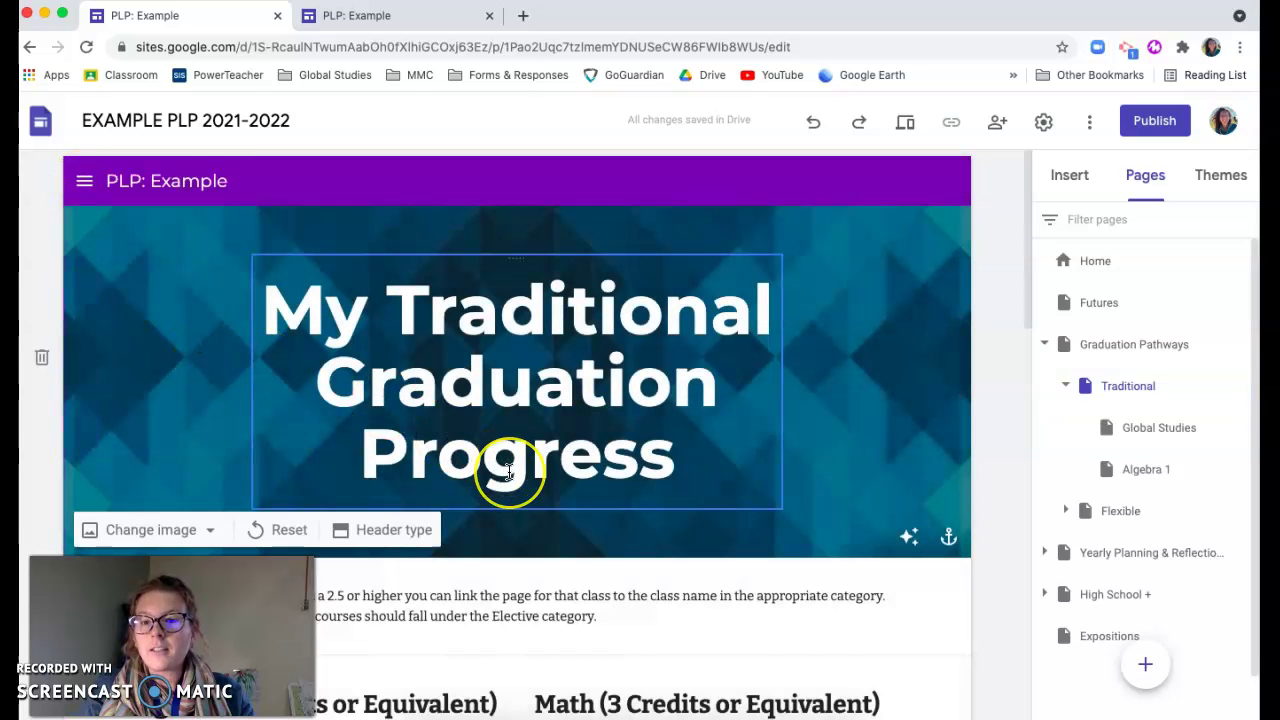
scroll(509, 472, "down", 2)
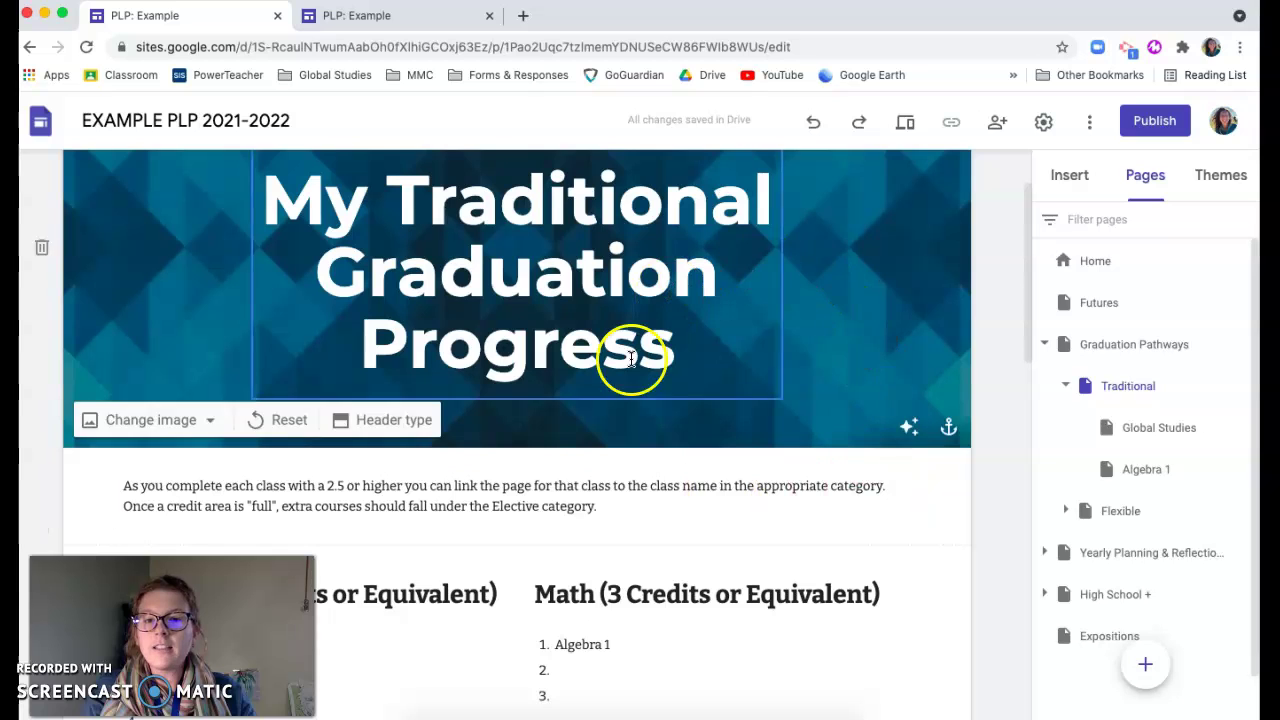
scroll(820, 551, "down", 5)
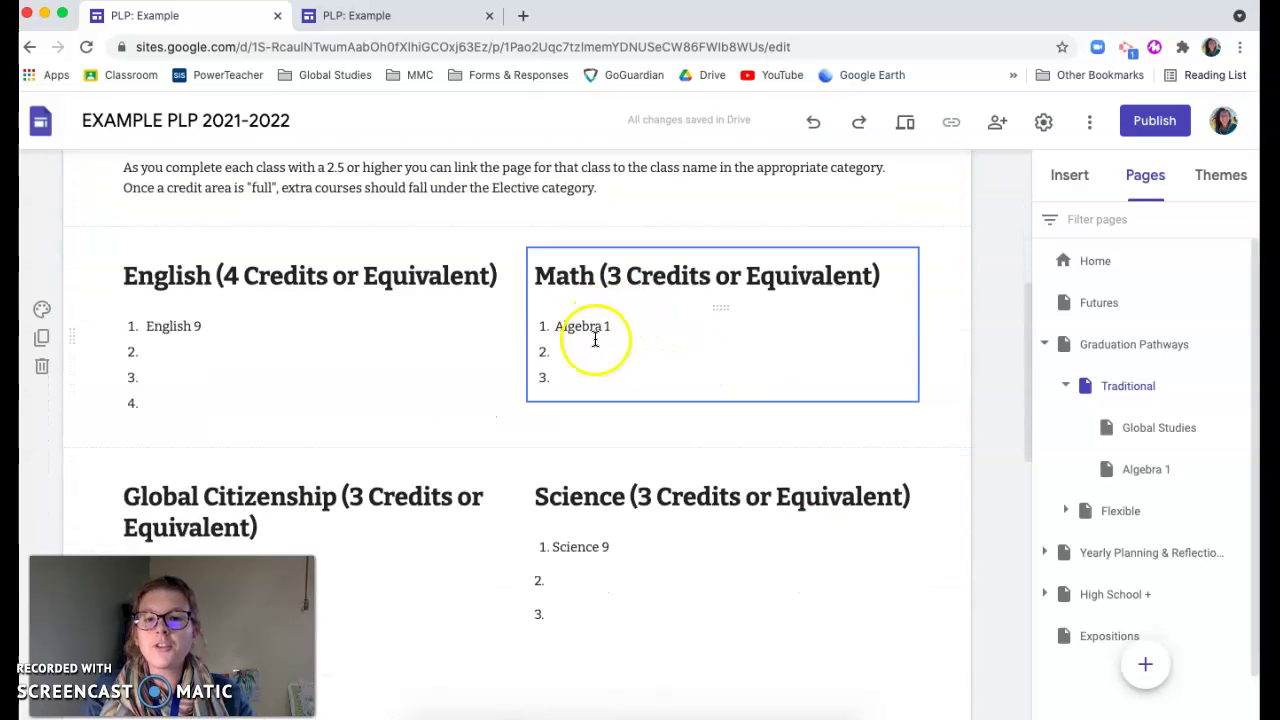
Link the Algebra 1 entry in the Math credit list to the site's Algebra 1 page
left_click(553, 325)
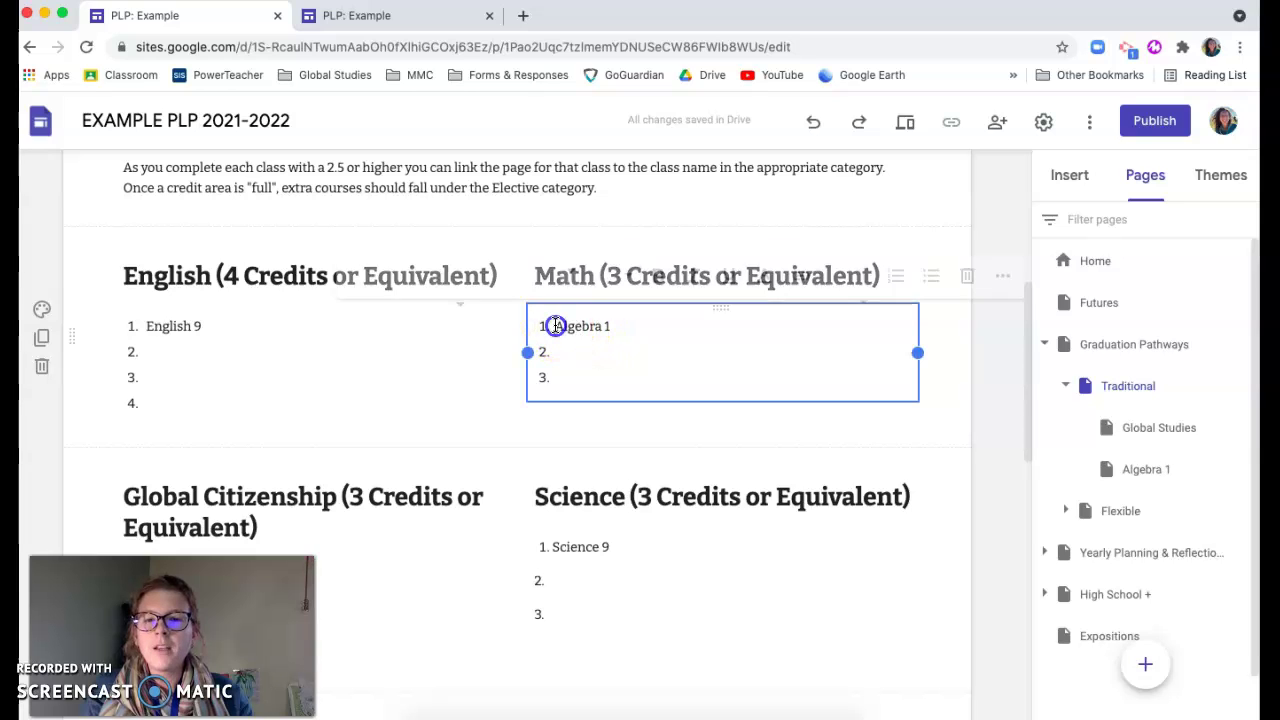
left_click_drag(555, 326, 600, 330)
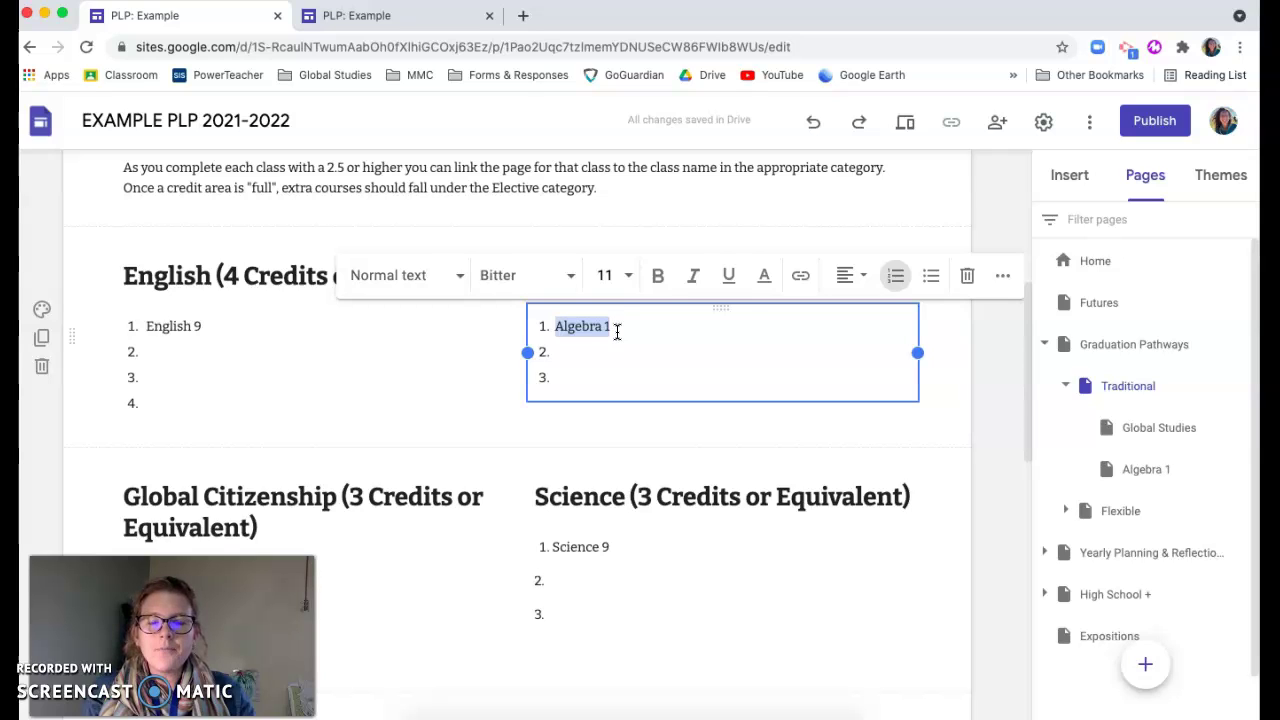
left_click(810, 280)
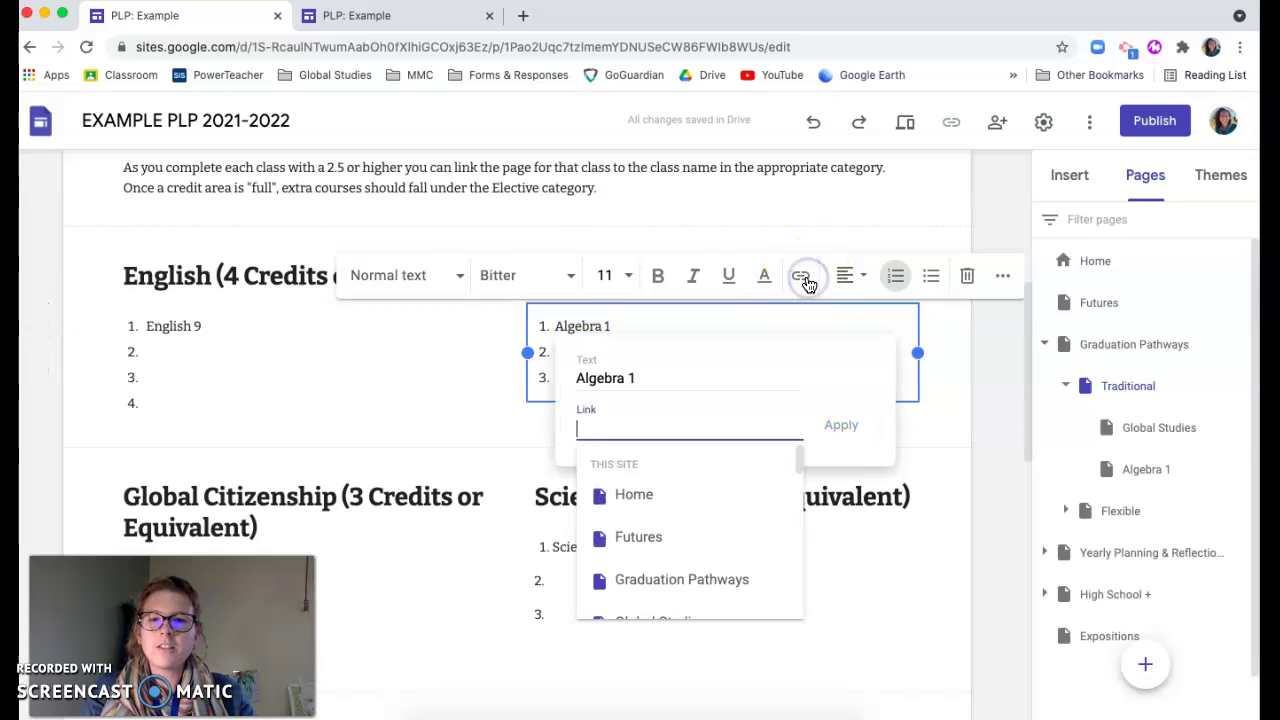
left_click(701, 512)
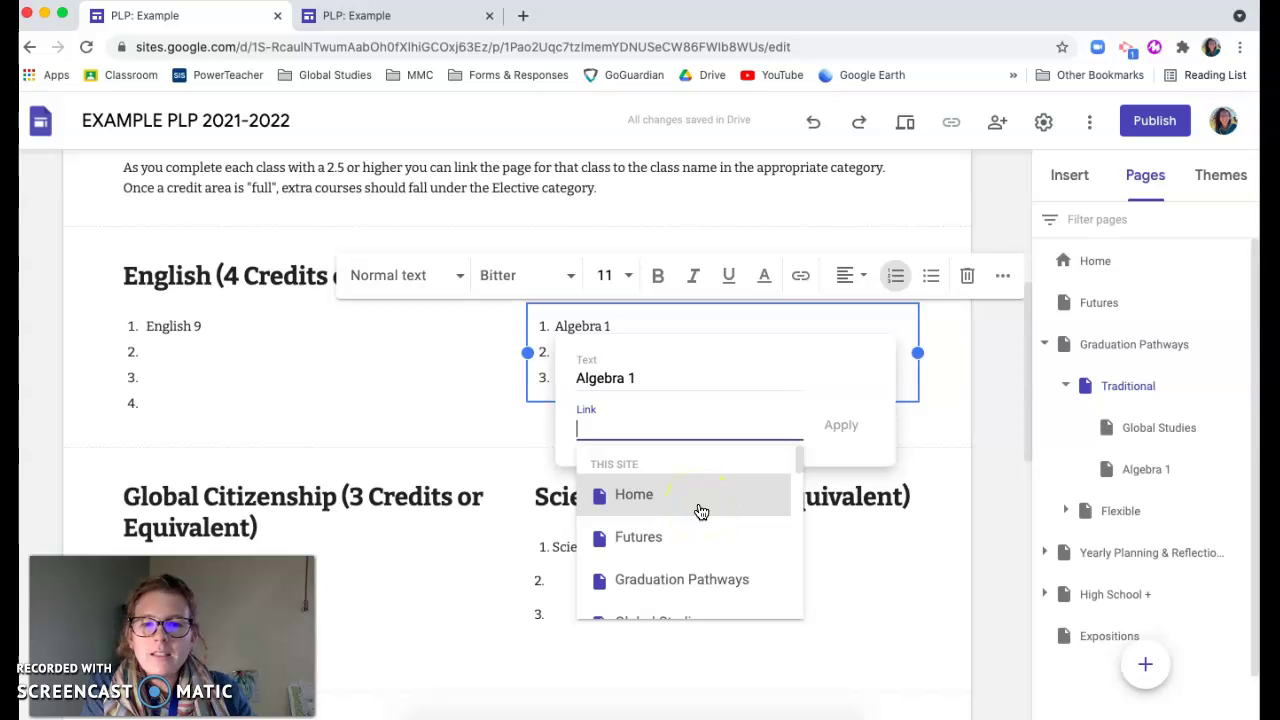
left_click(635, 430)
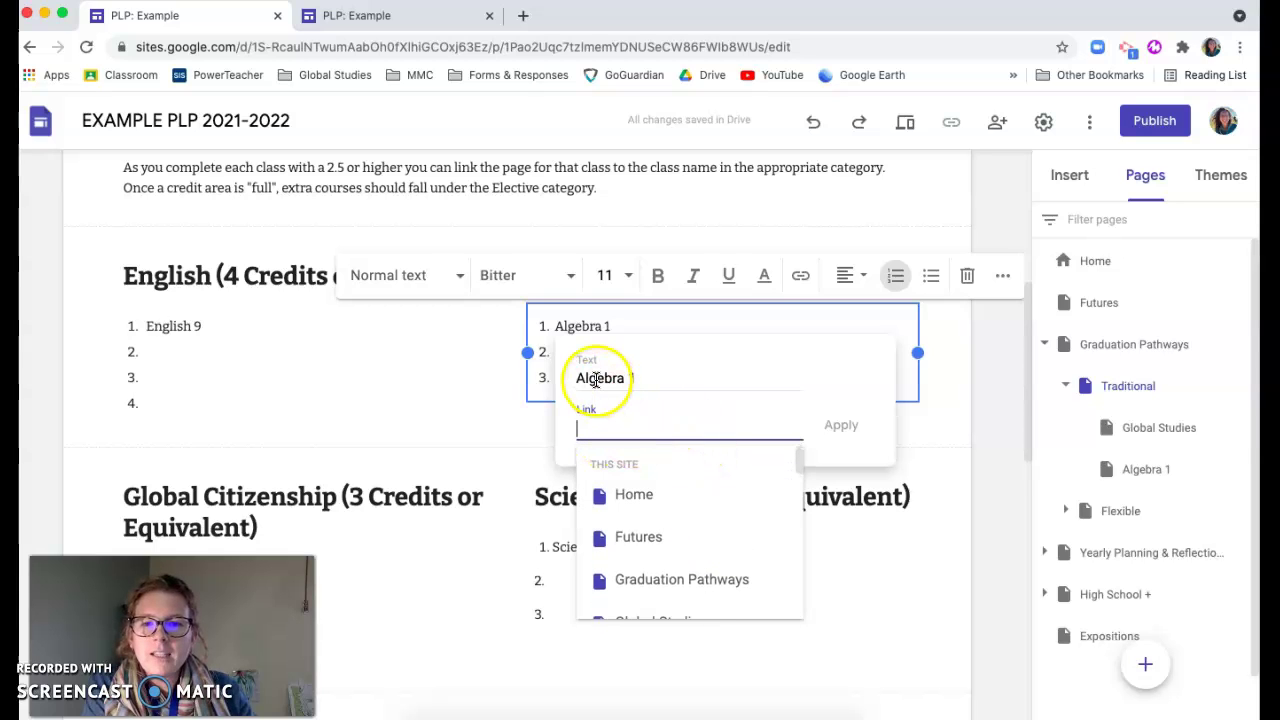
scroll(663, 537, "down", 1)
scroll(669, 542, "down", 5)
scroll(669, 542, "down", 5)
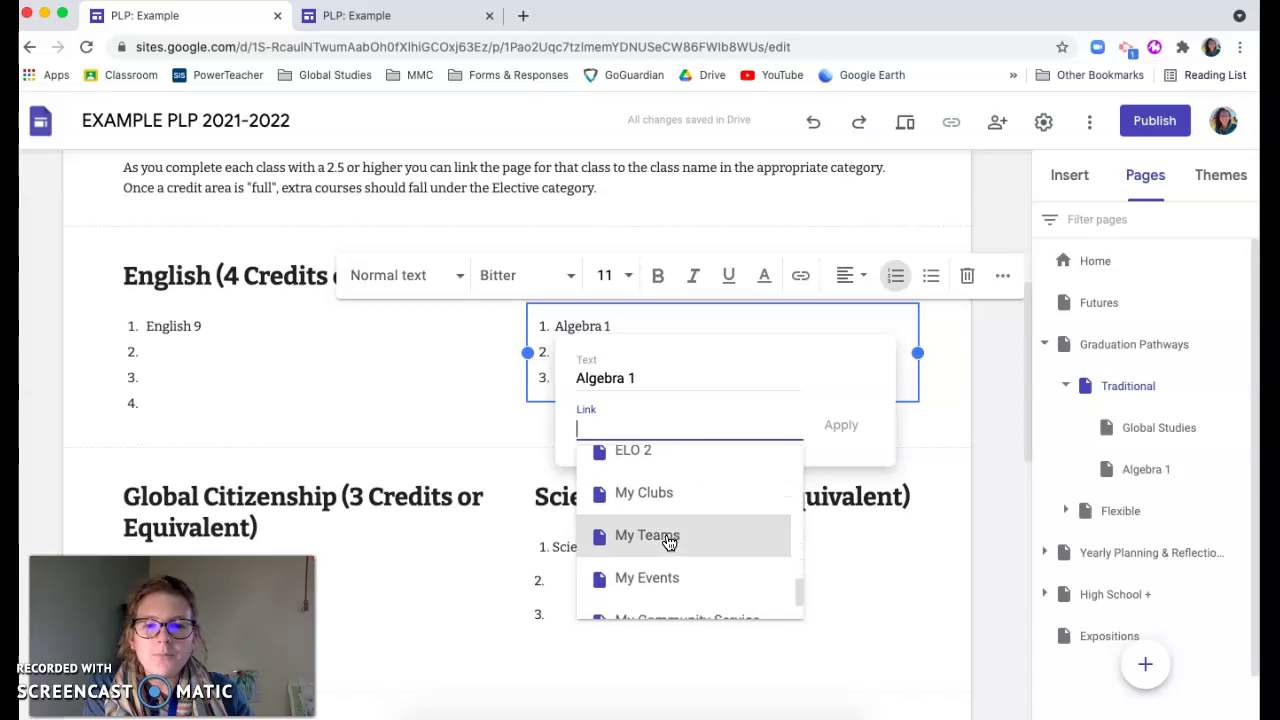
scroll(669, 542, "down", 1)
scroll(669, 542, "up", 3)
scroll(669, 542, "up", 8)
scroll(669, 542, "up", 3)
scroll(690, 542, "down", 1)
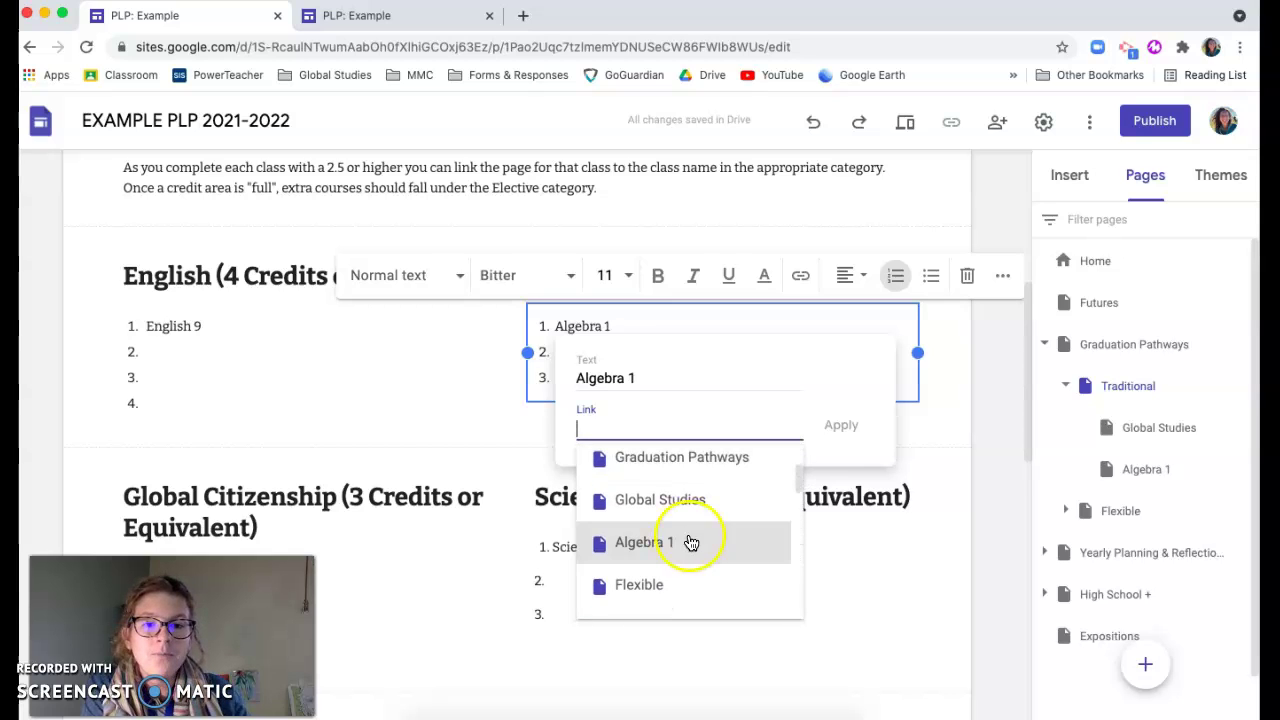
left_click(695, 550)
left_click(840, 428)
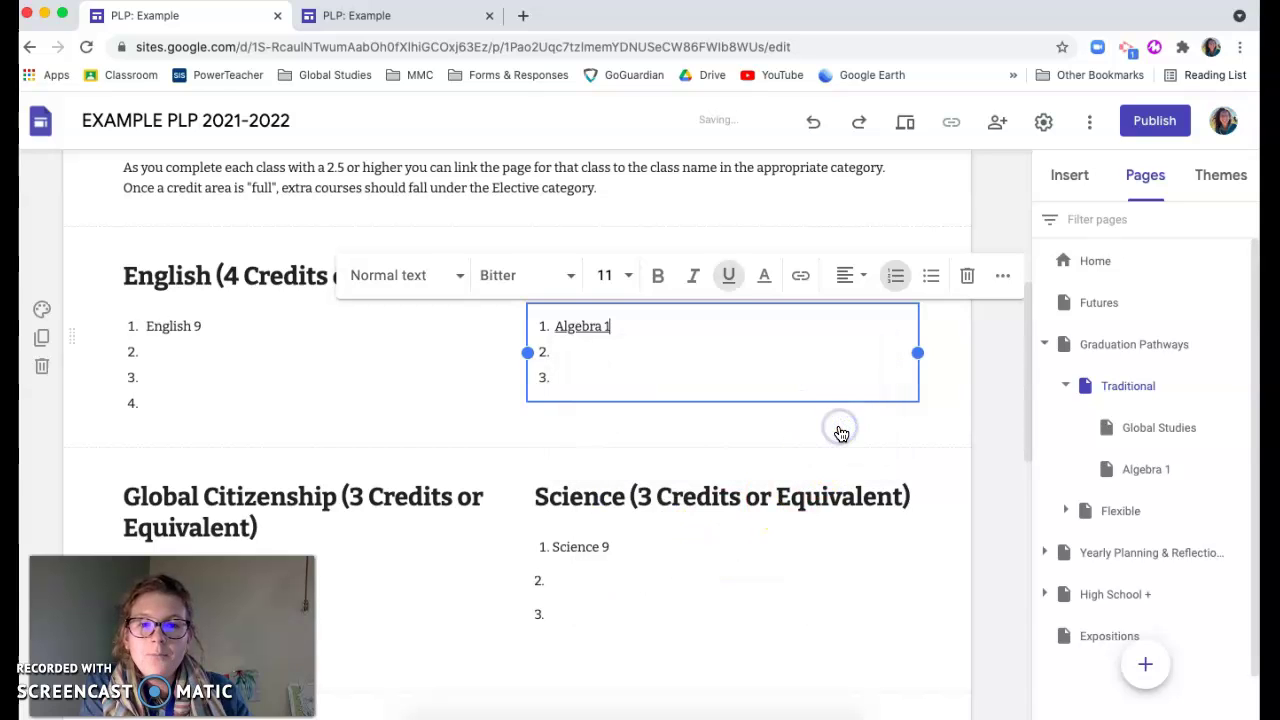
Test the Algebra 1 link by opening its target page, and return to the Traditional page for editing
left_click(578, 332)
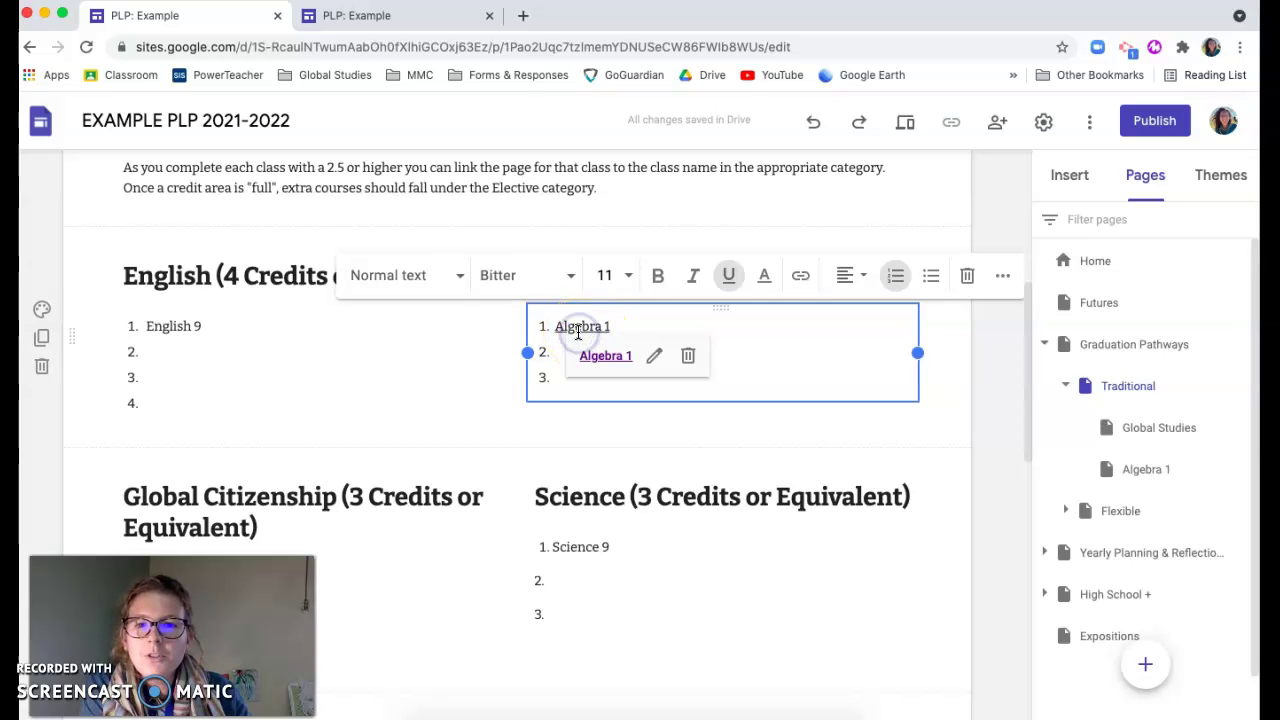
left_click(593, 356)
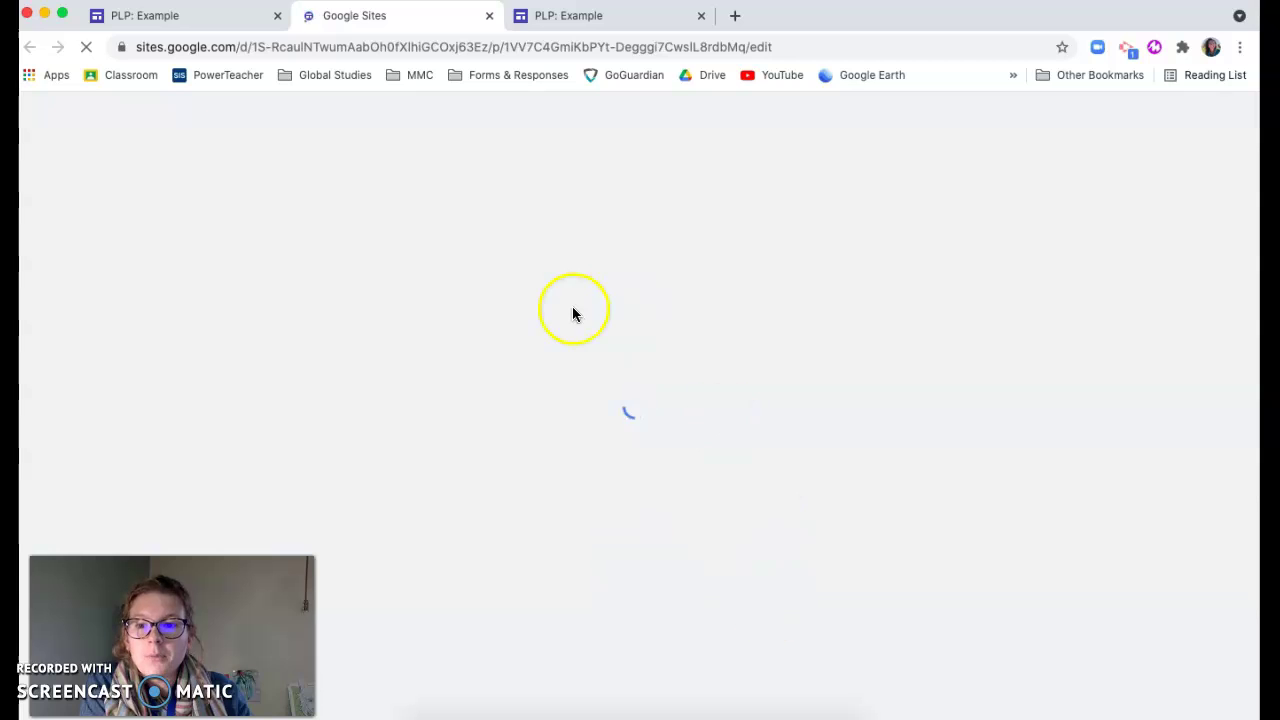
left_click(210, 17)
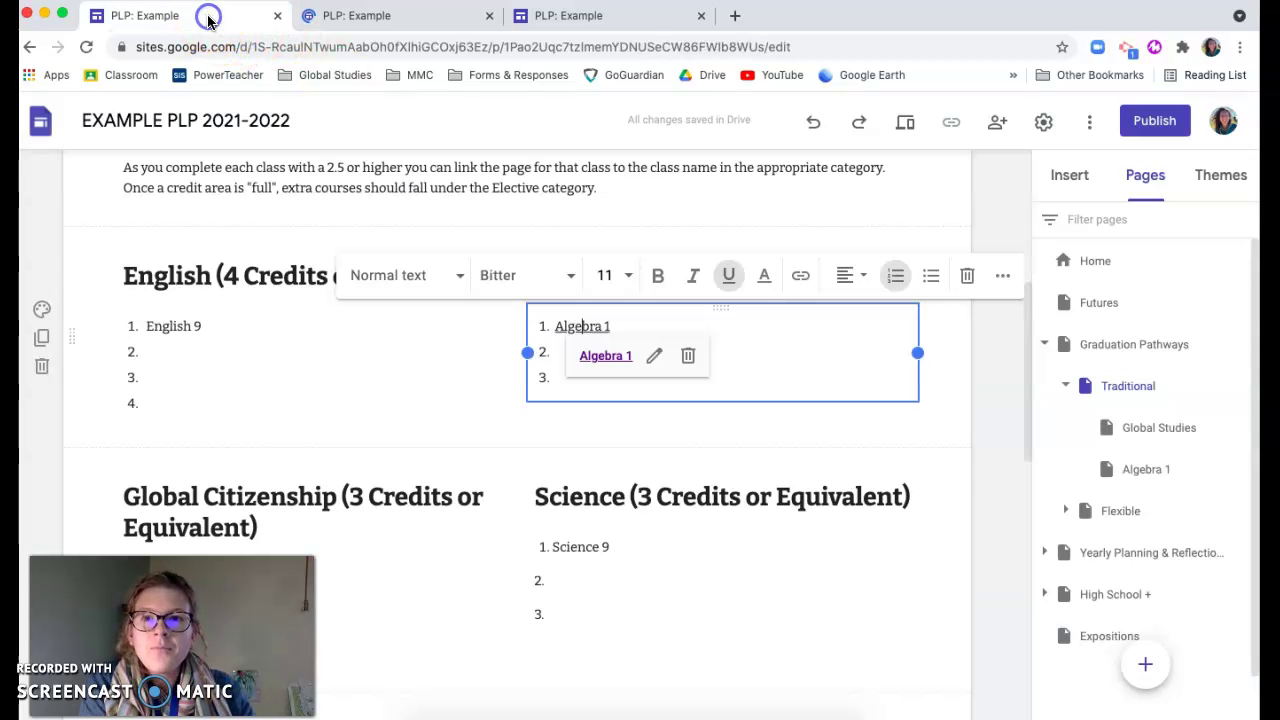
left_click(996, 439)
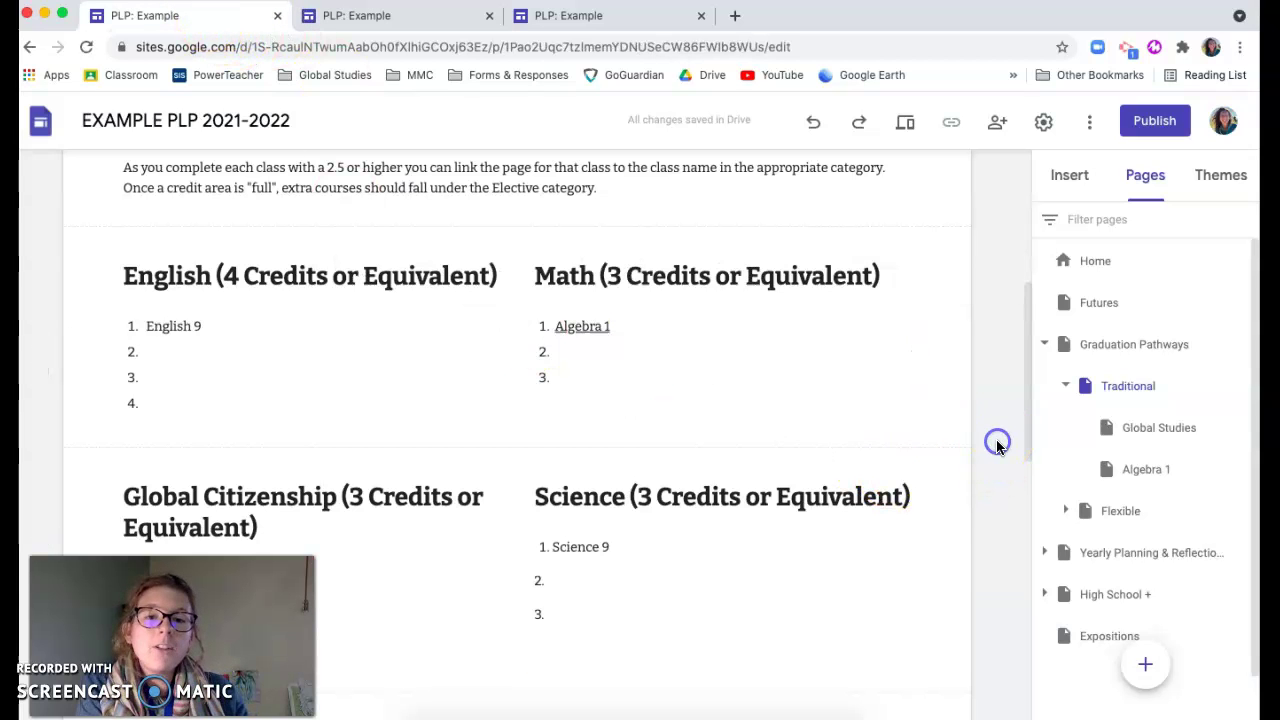
Review the course entries in the other credit areas, from English 9 and Science 9 to Art Foundations
scroll(998, 440, "down", 1)
scroll(998, 442, "down", 3)
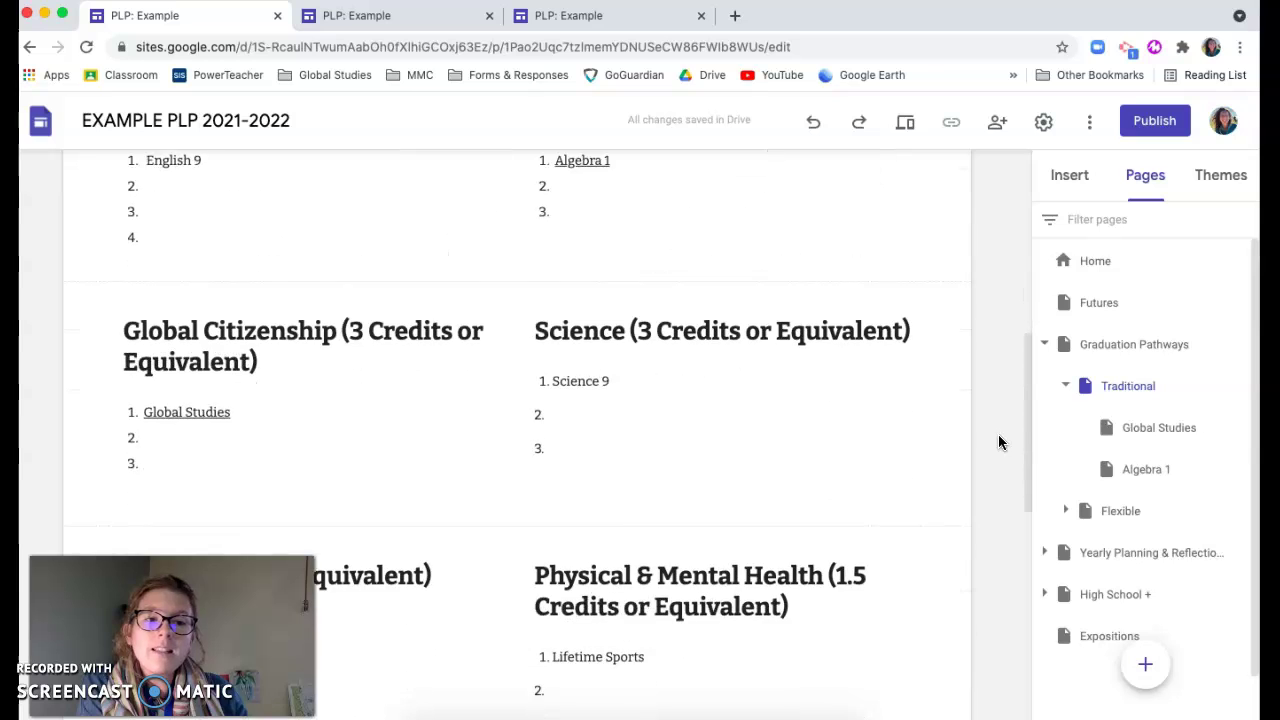
scroll(614, 360, "up", 1)
left_click(611, 356)
scroll(611, 356, "up", 1)
left_click(176, 253)
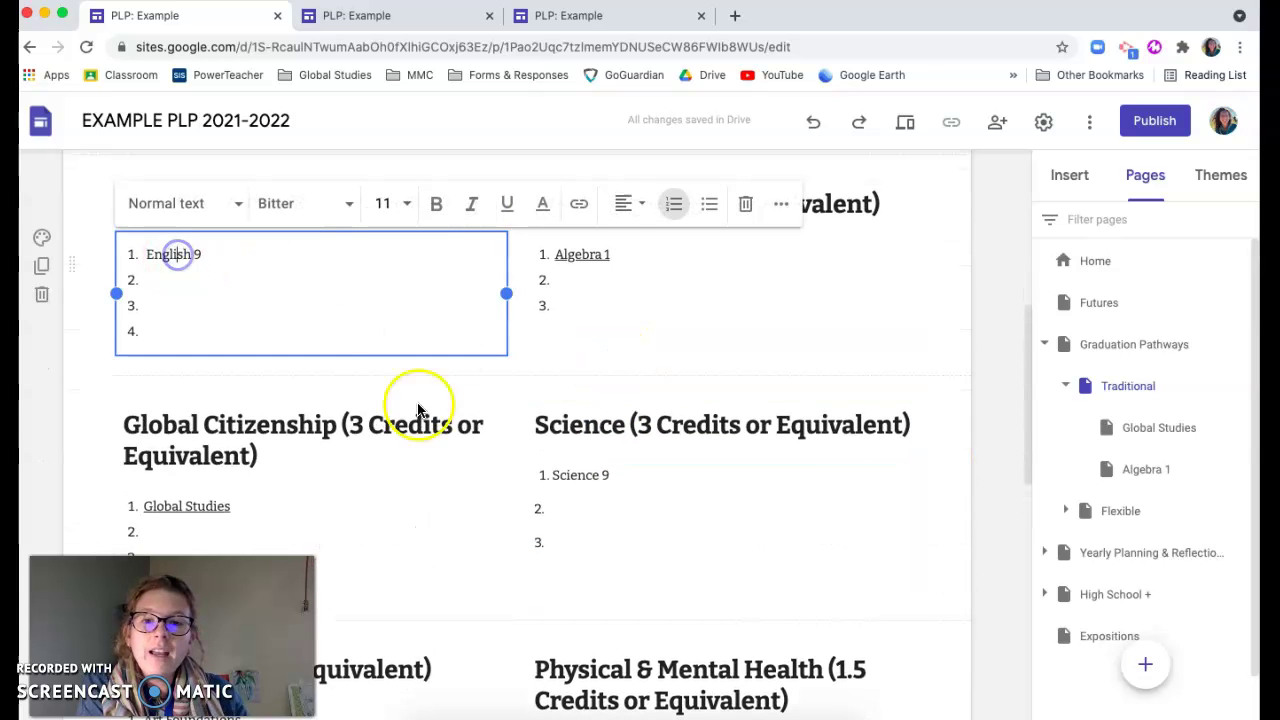
left_click(565, 470)
scroll(566, 471, "down", 3)
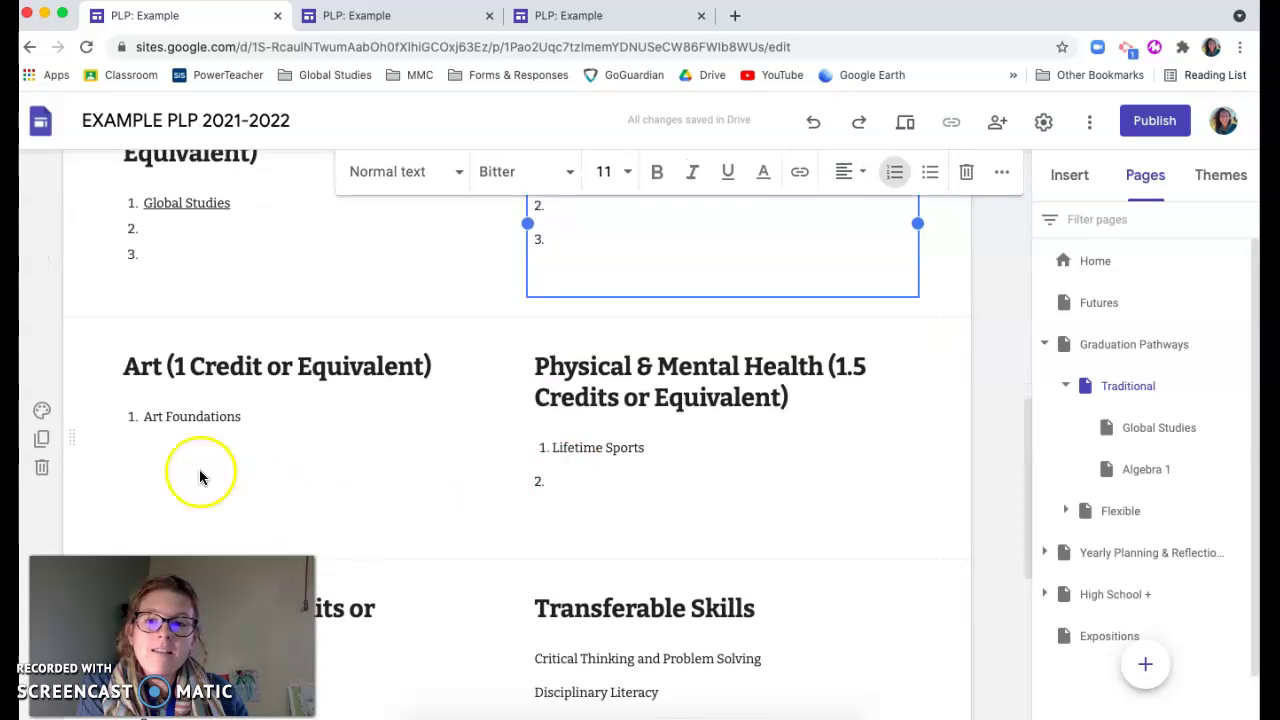
left_click(192, 421)
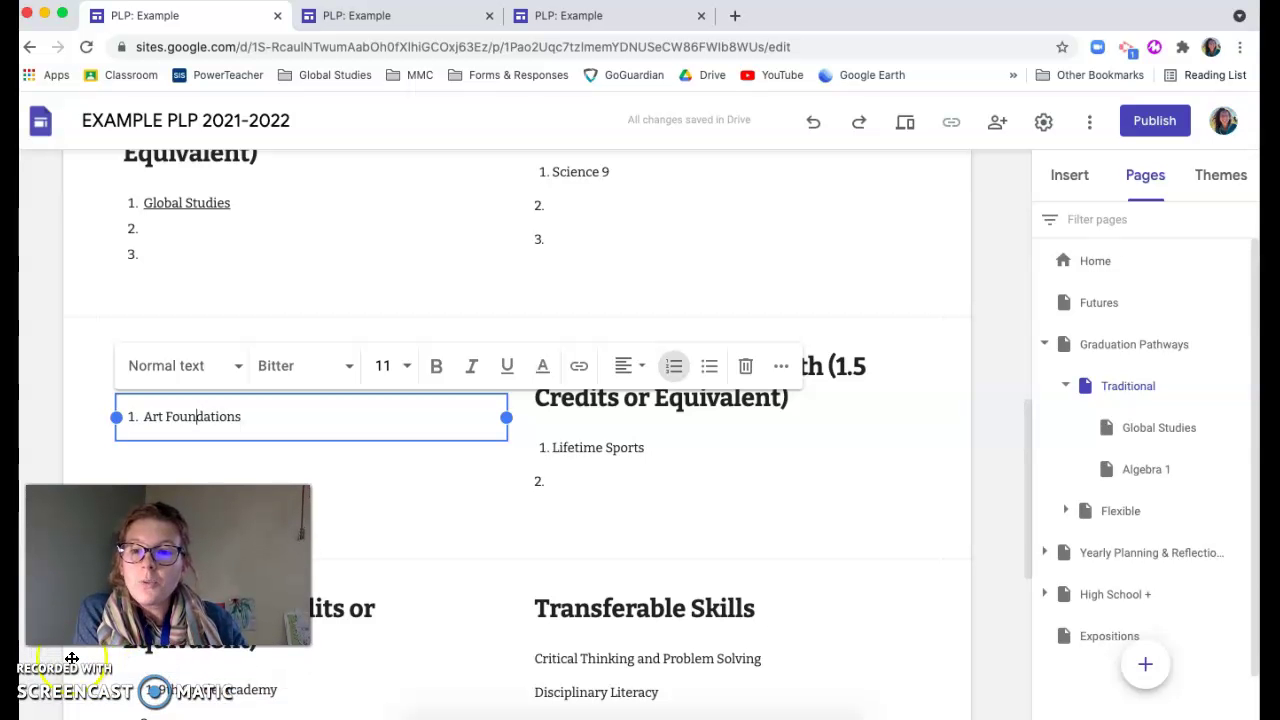
Expand the Flexible pathway in the site's own navigation and open its Global Studies page
scroll(631, 206, "up", 10)
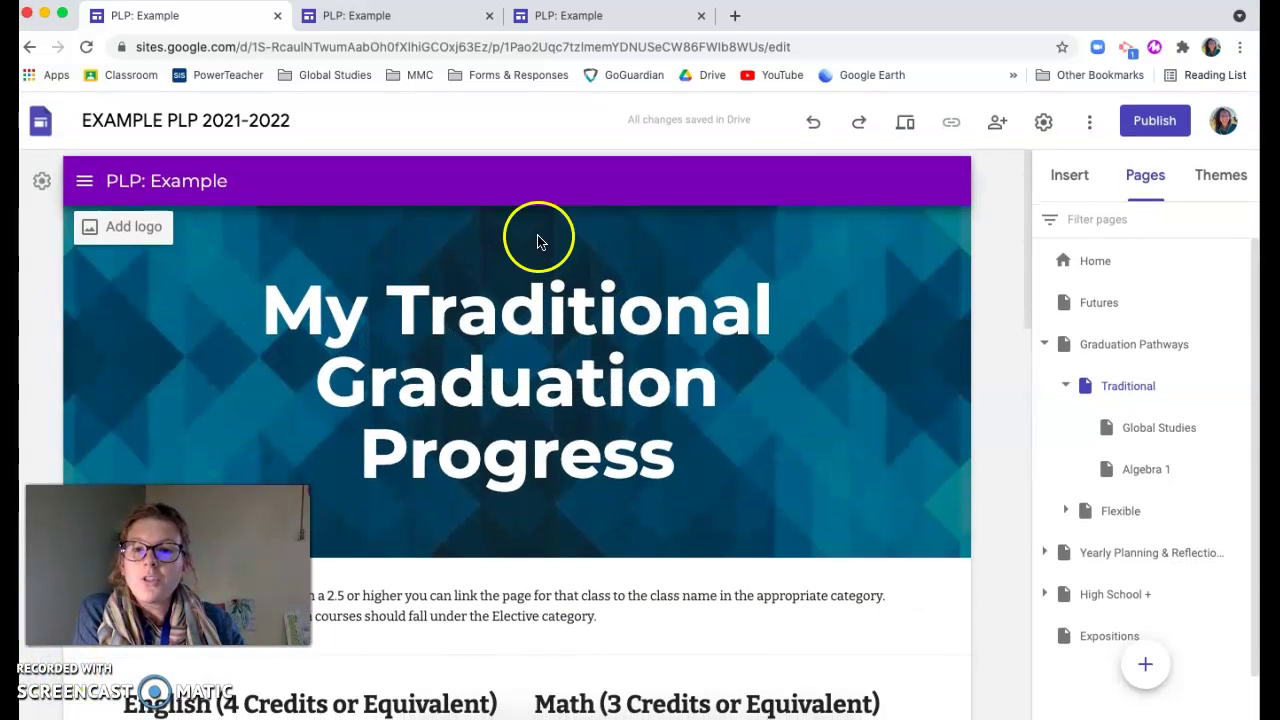
left_click(84, 181)
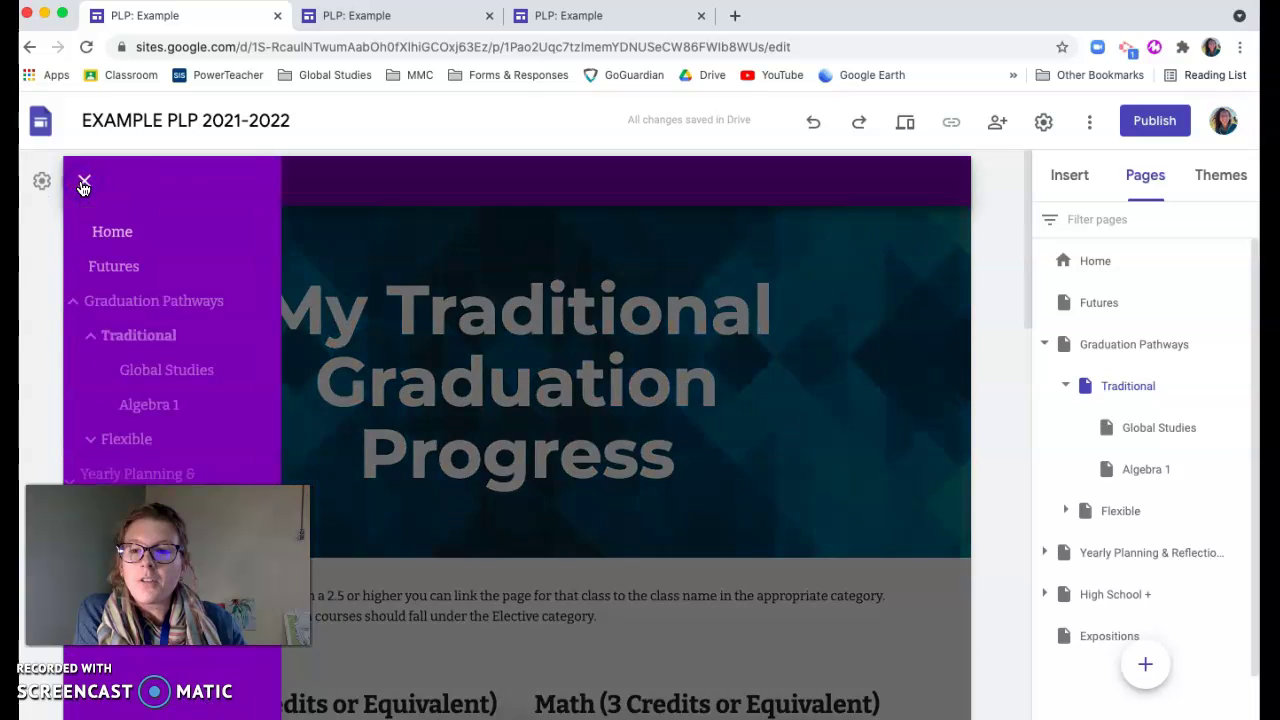
left_click(114, 442)
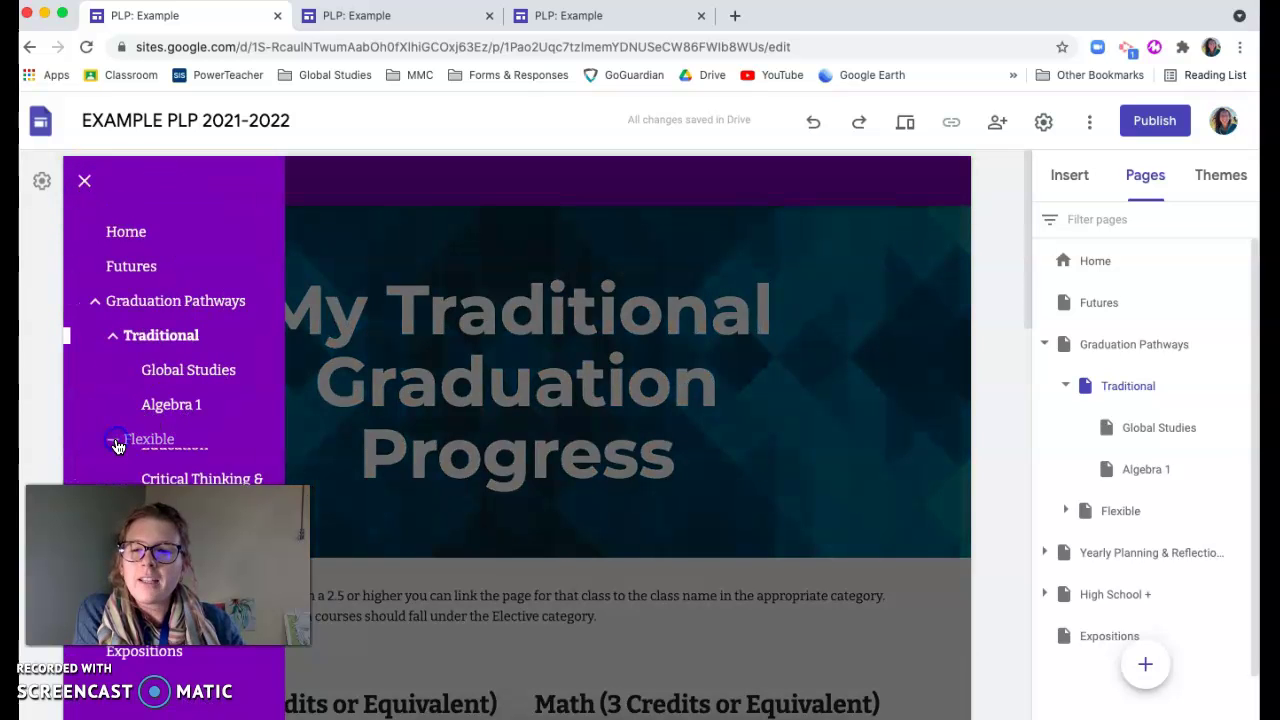
scroll(116, 473, "down", 5)
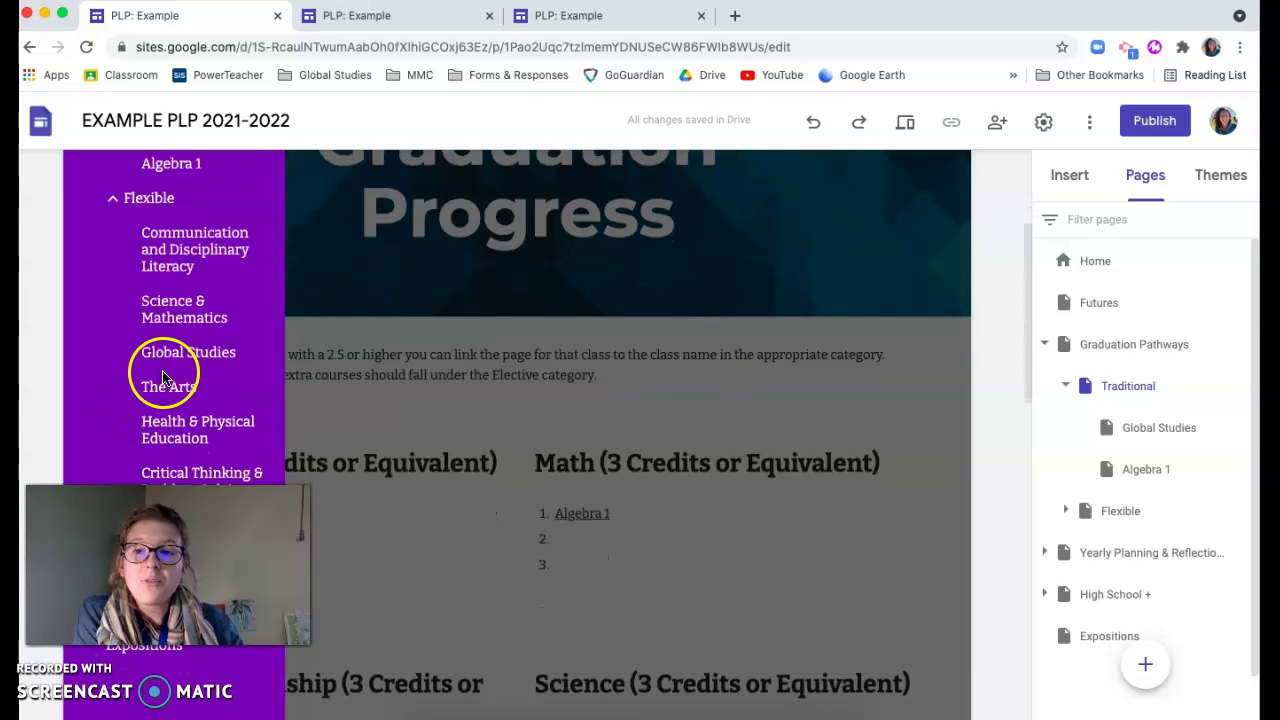
left_click(175, 356)
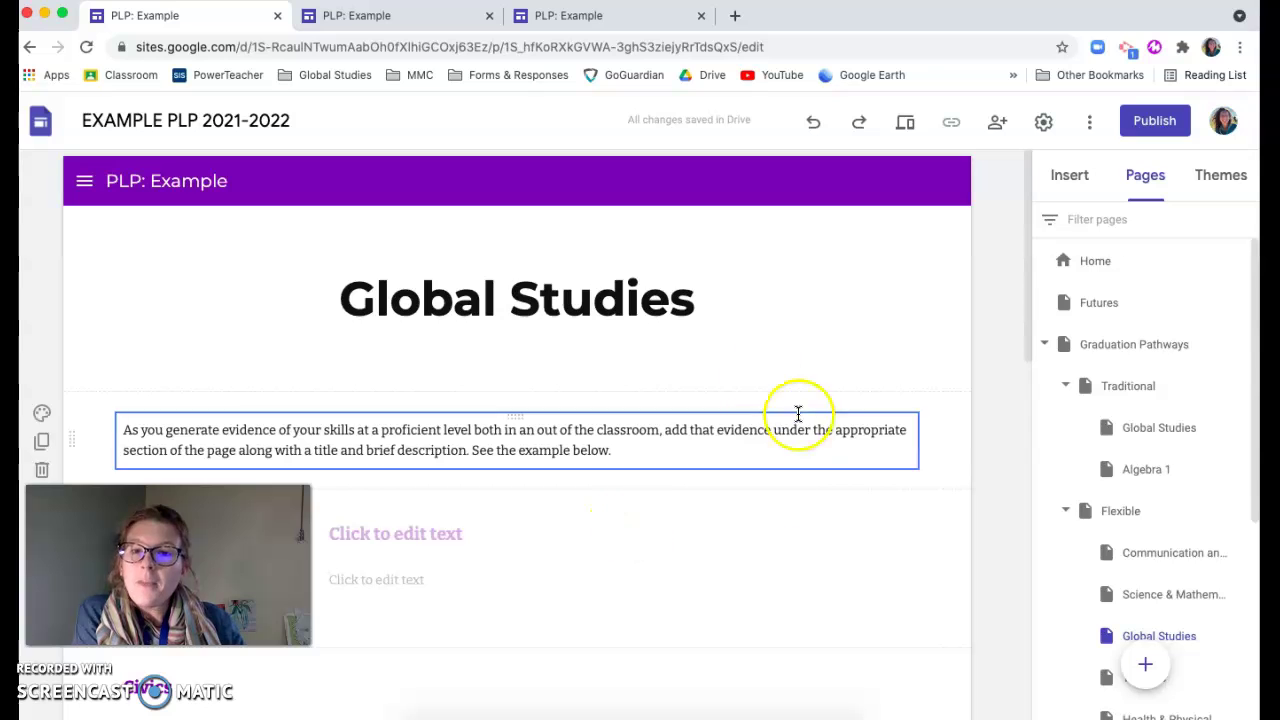
Look through the evidence sections of the Flexible pathway's Global Studies page, and return to the Traditional page
scroll(527, 403, "down", 3)
scroll(527, 403, "down", 10)
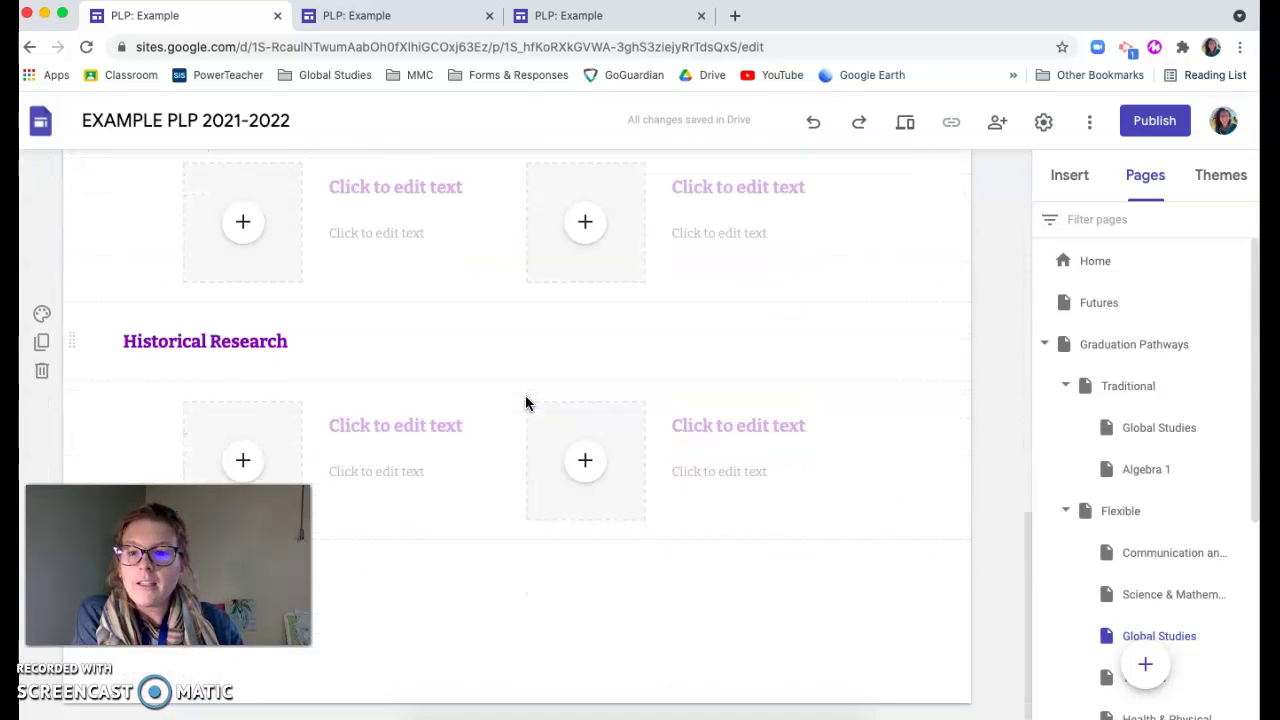
scroll(527, 403, "up", 12)
scroll(527, 403, "up", 2)
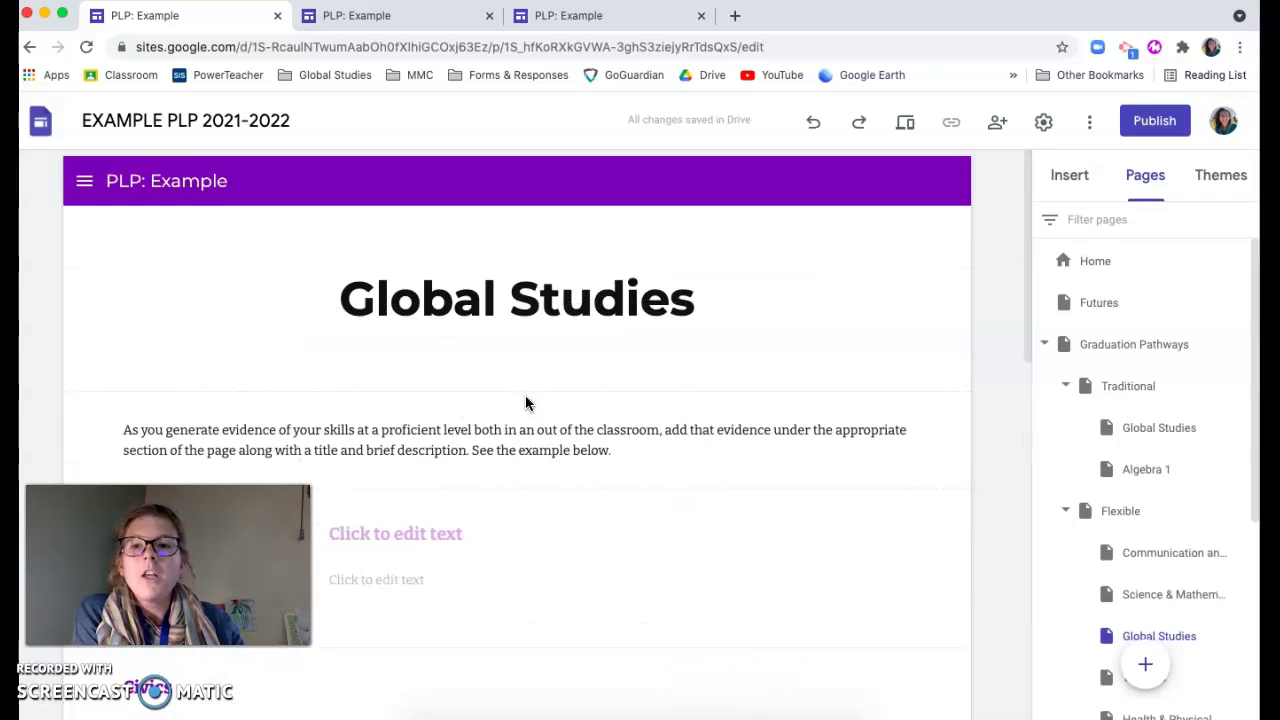
left_click(87, 186)
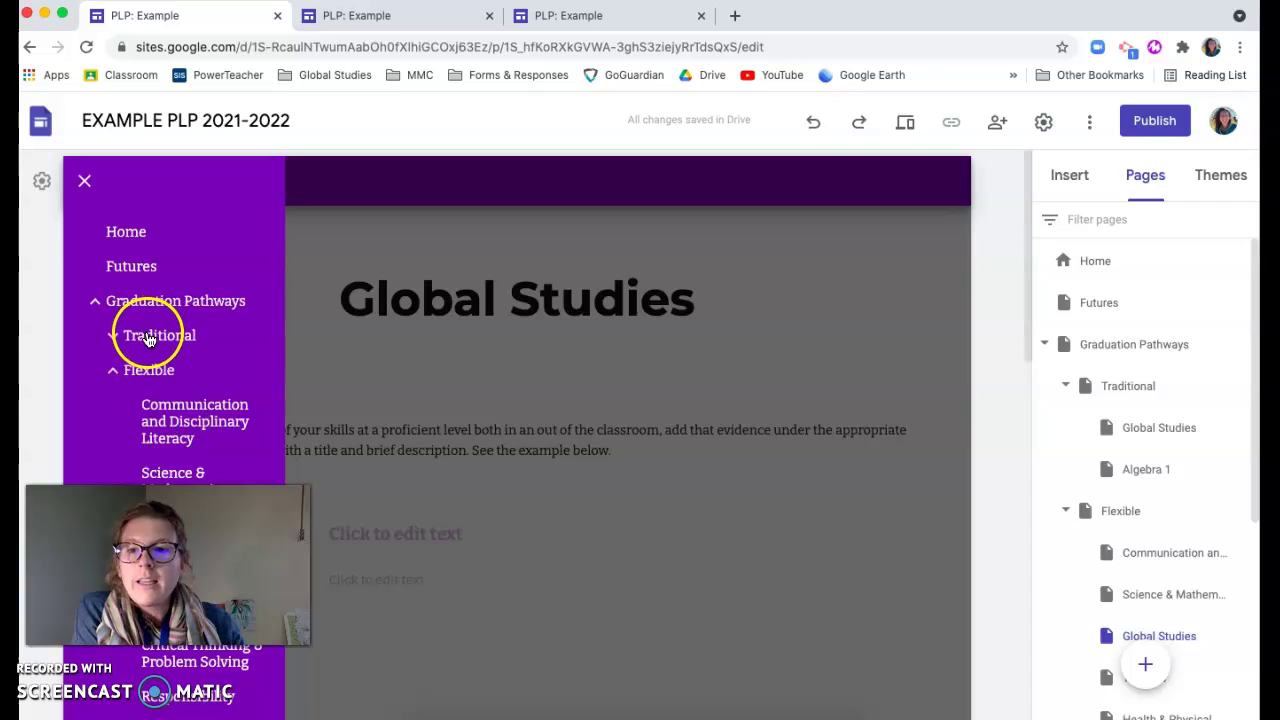
left_click(148, 338)
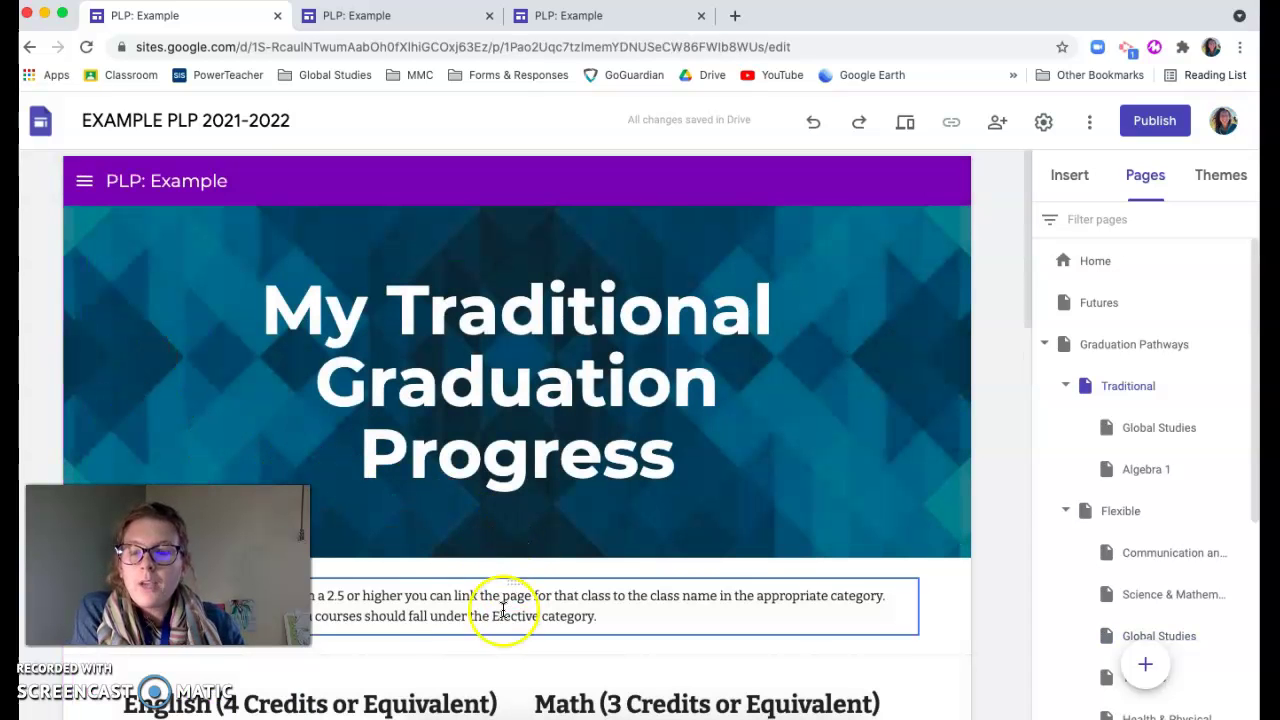